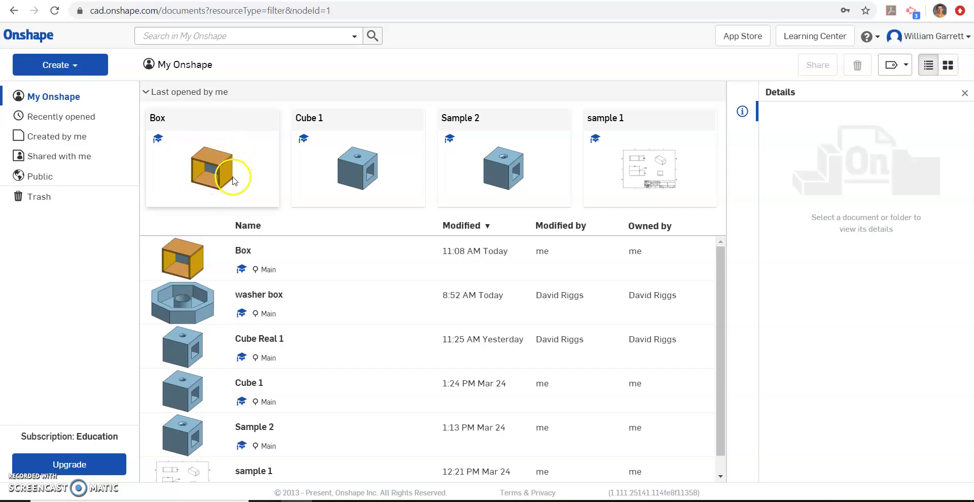
Step: Create a new Onshape document named 'Box Video'
click(89, 76)
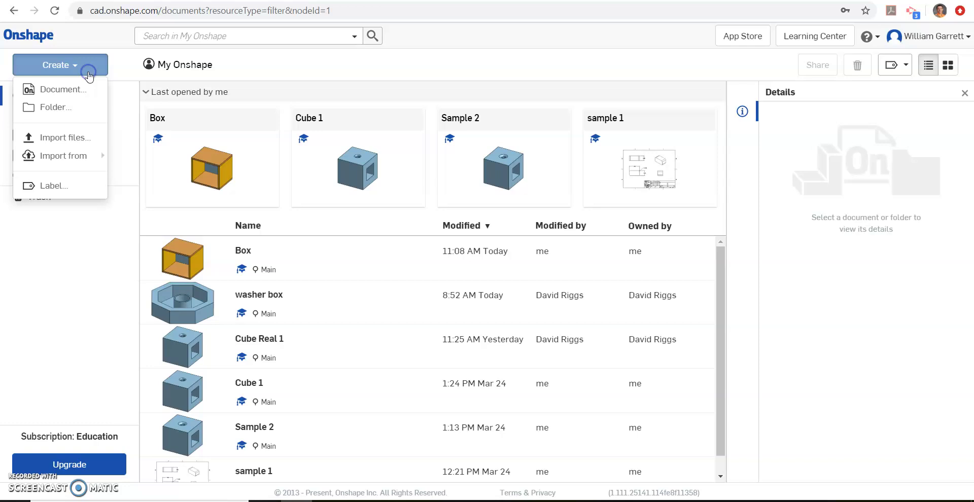
click(68, 98)
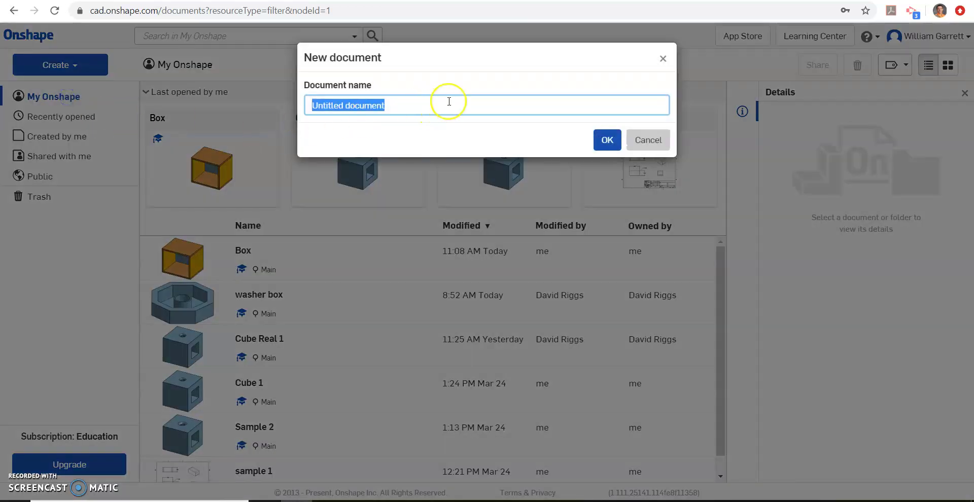
text(Box Video)
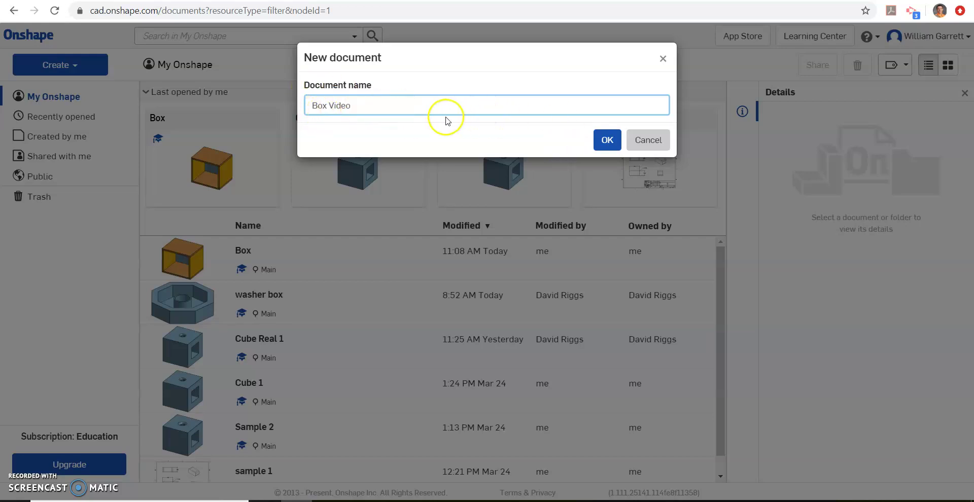
click(614, 148)
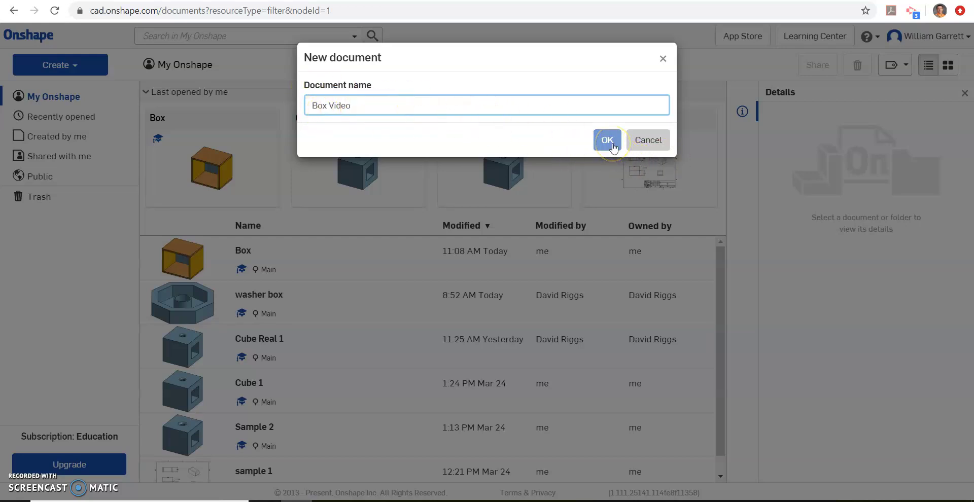
click(614, 148)
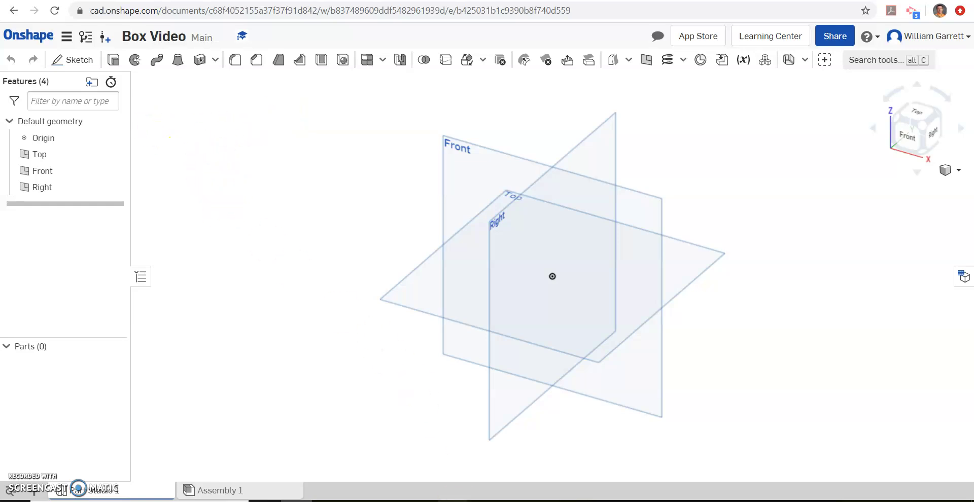
Step: Check the basswood piece list in the Word assignment, then return to the Box Video part studio
click(578, 469)
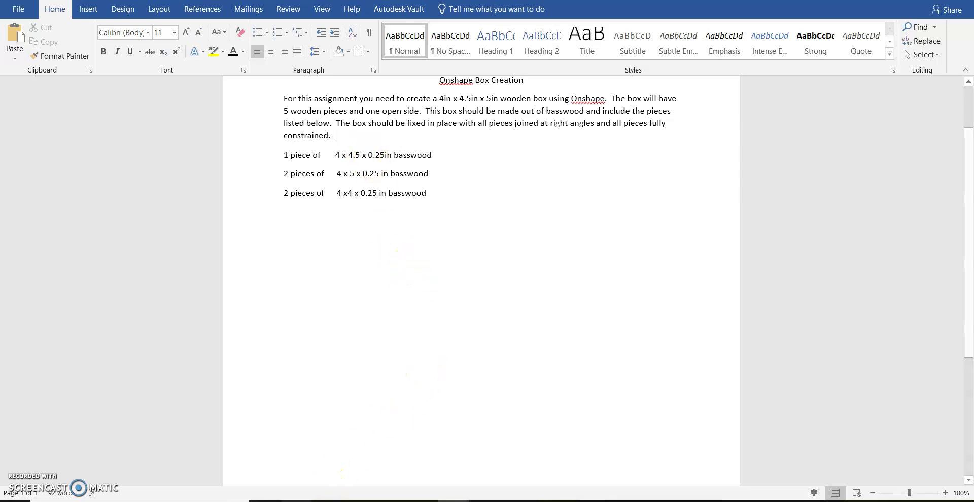
mouse_move(297, 500)
click(296, 463)
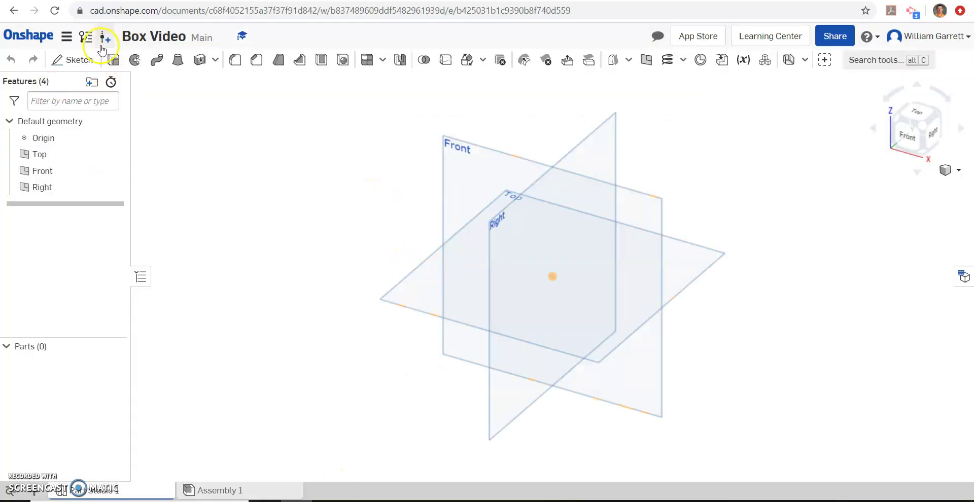
Step: Sketch a 4 by 4.5 rectangle from the origin on the Front plane as Sketch 1
click(71, 61)
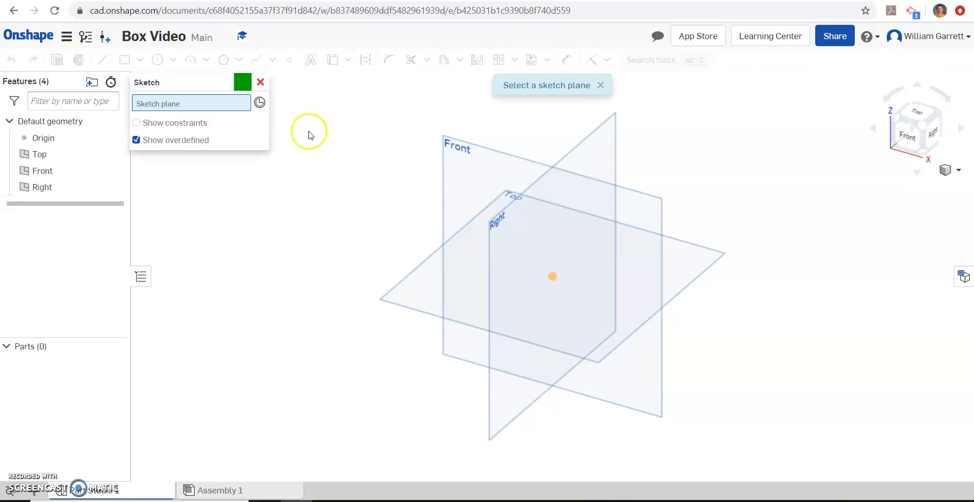
click(474, 157)
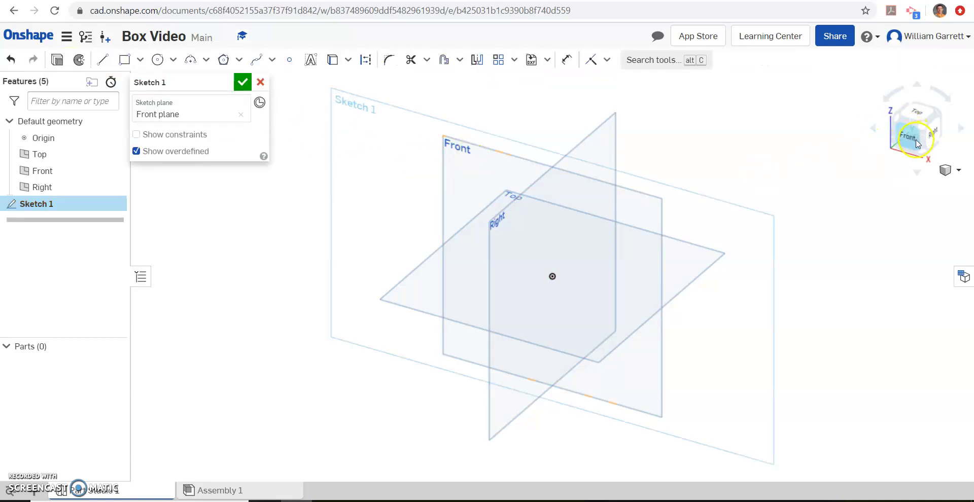
click(917, 142)
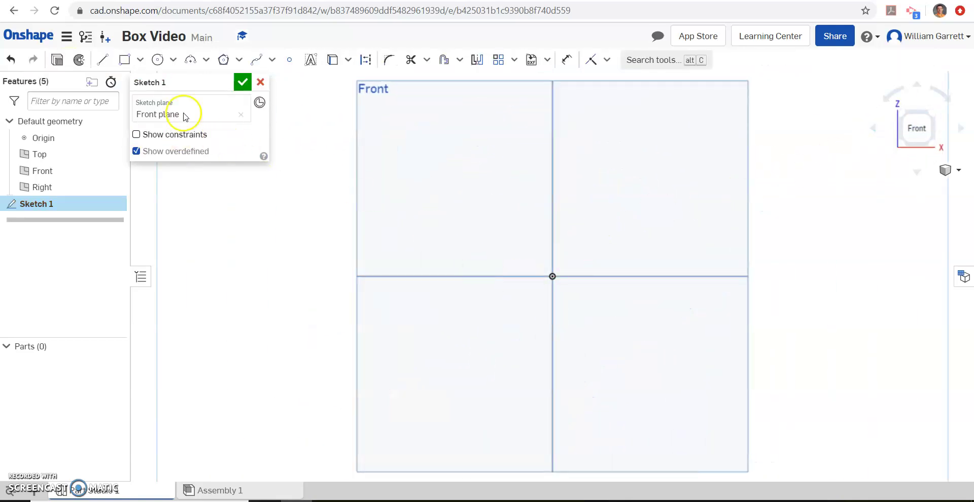
click(124, 60)
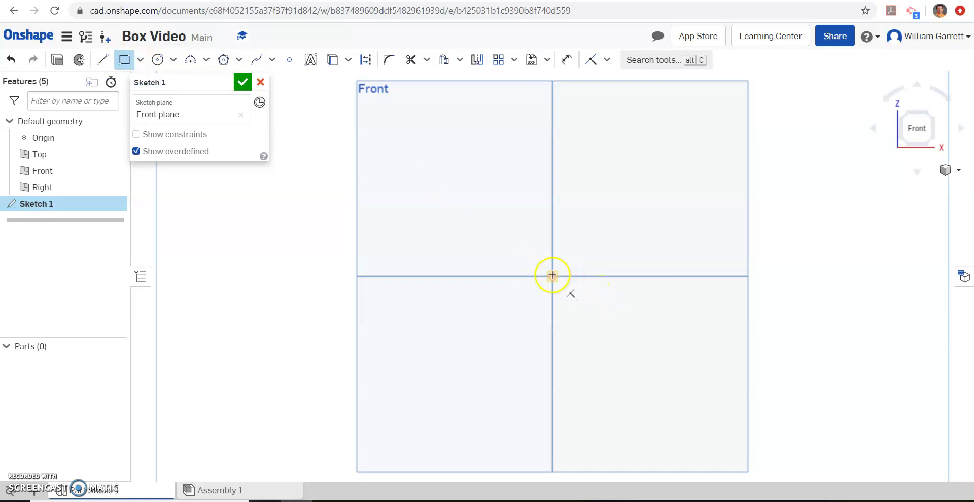
mouse_move(553, 275)
mouse_down()
mouse_move(691, 190)
mouse_move(656, 191)
mouse_up()
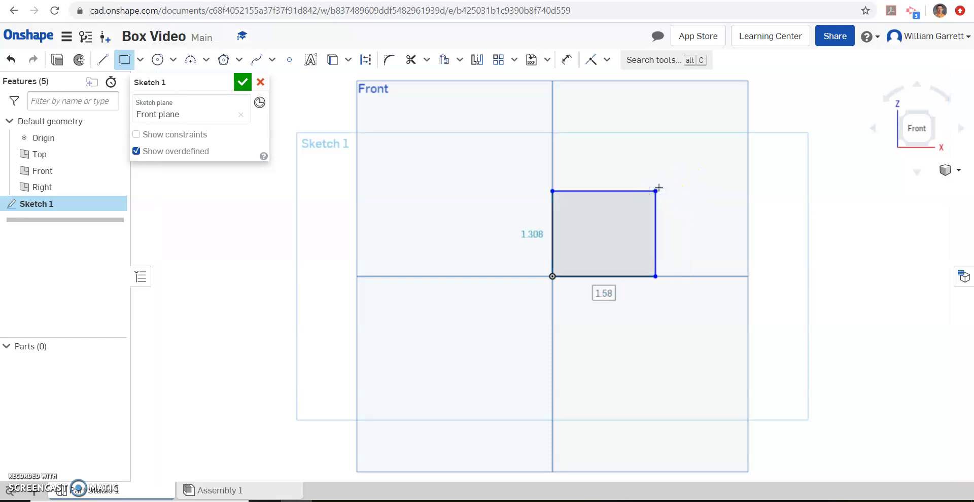
text(4)
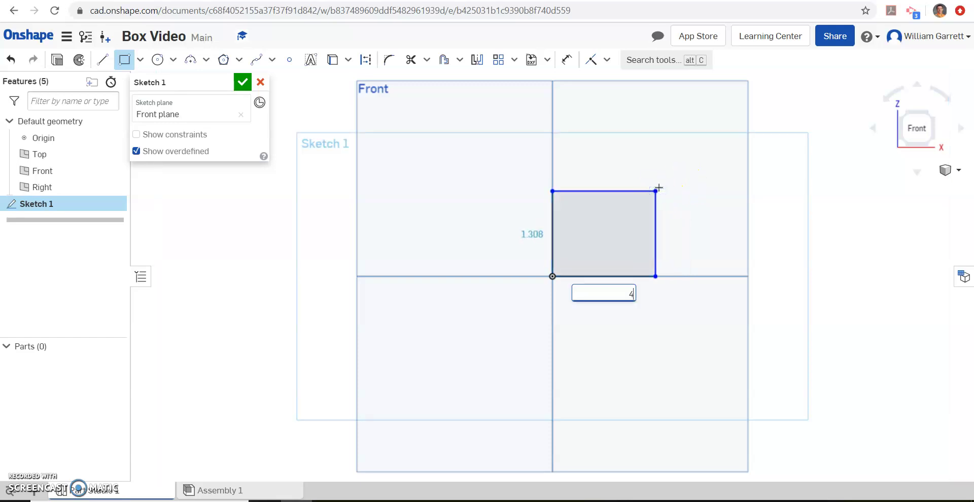
key(Return)
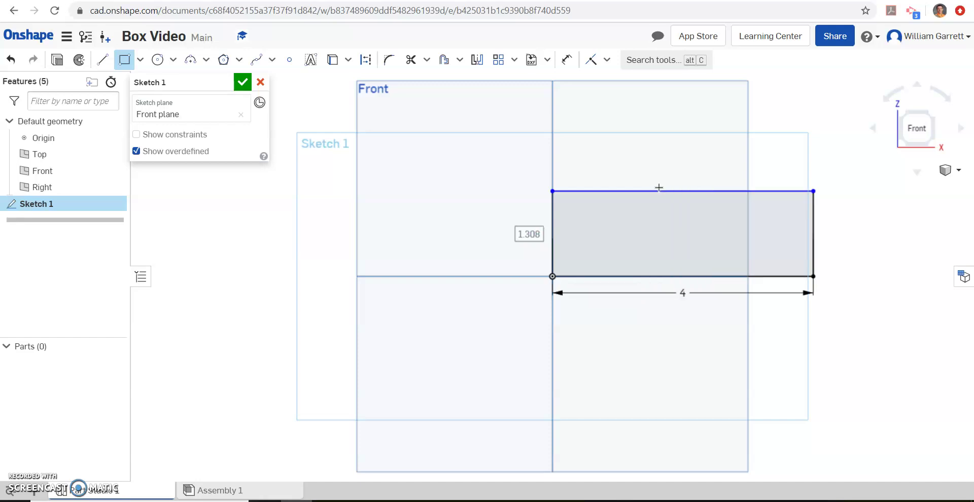
text(4.5)
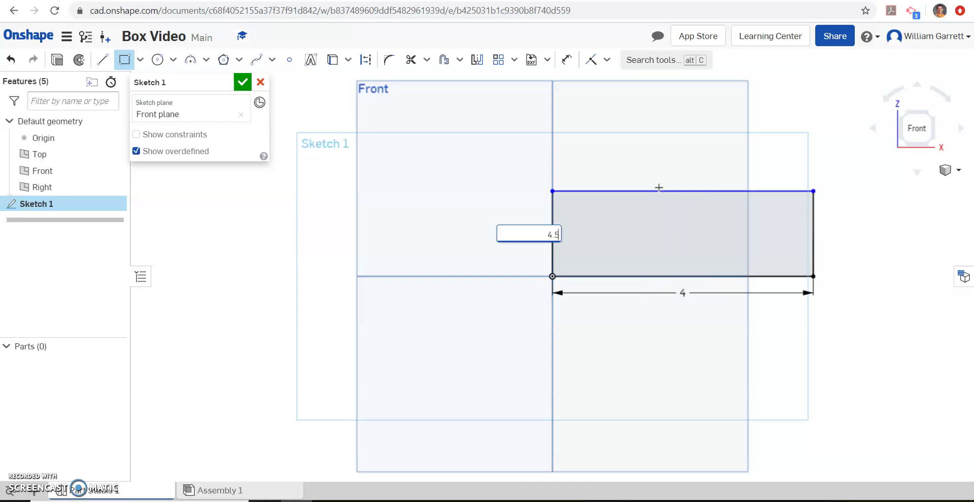
key(Return)
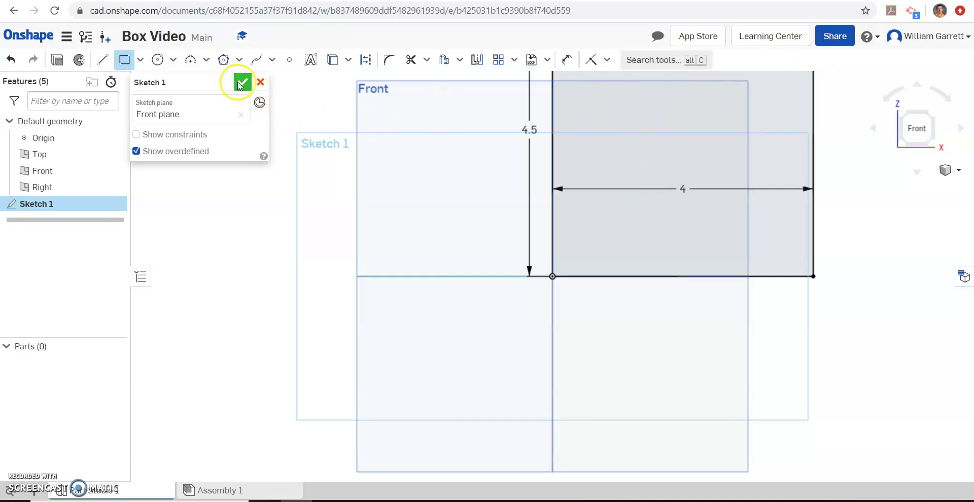
scroll(356, 127, up, 1)
scroll(353, 158, down, 1)
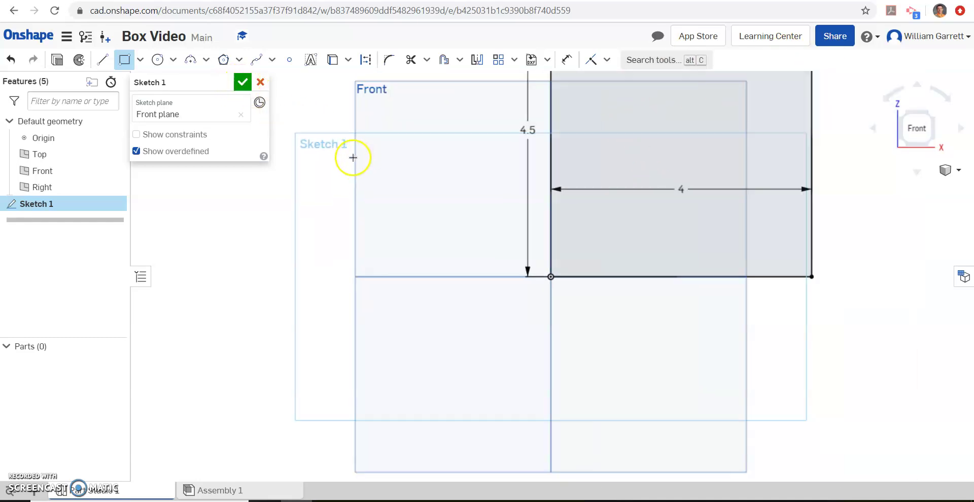
click(243, 82)
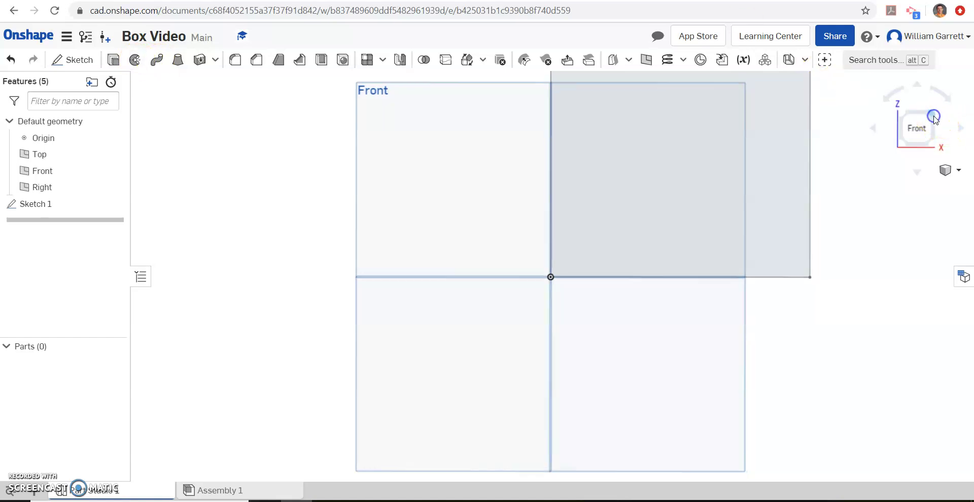
Step: Extrude the rectangle 0.25 in into a solid plate, Part 1
click(943, 129)
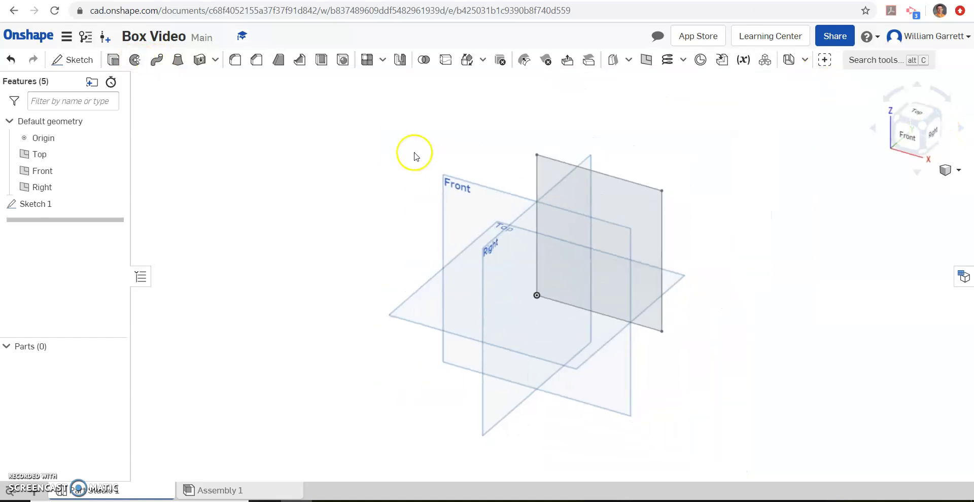
click(114, 60)
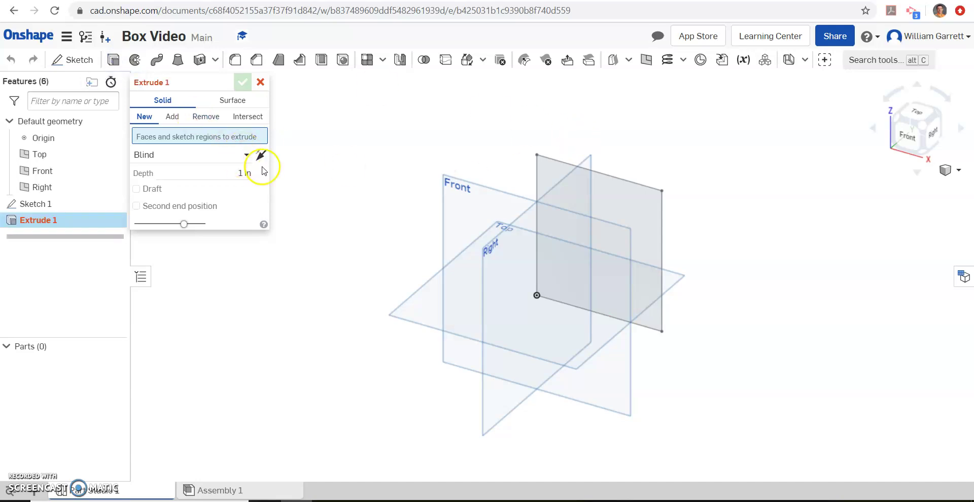
click(598, 190)
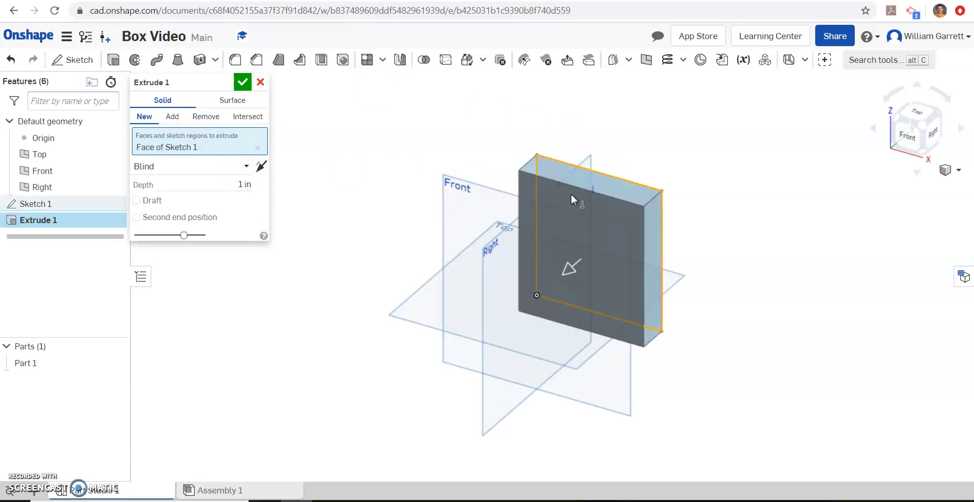
click(238, 185)
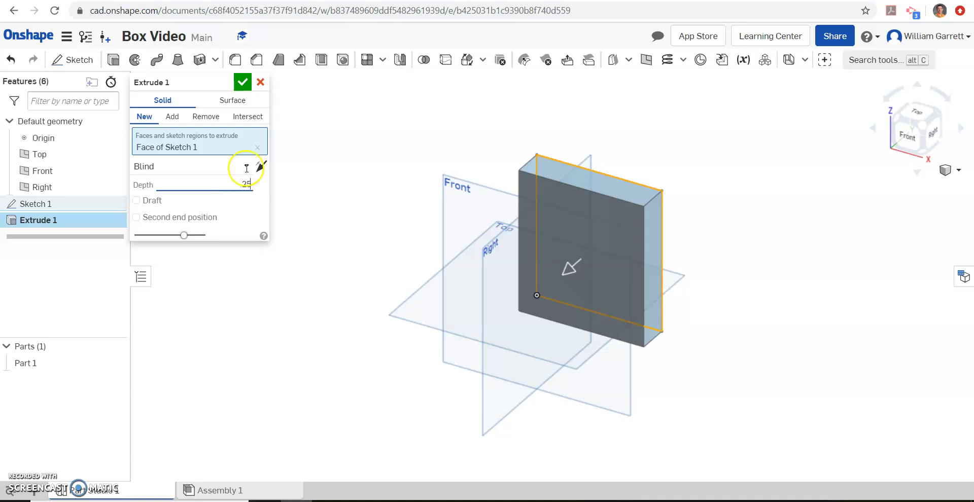
click(243, 82)
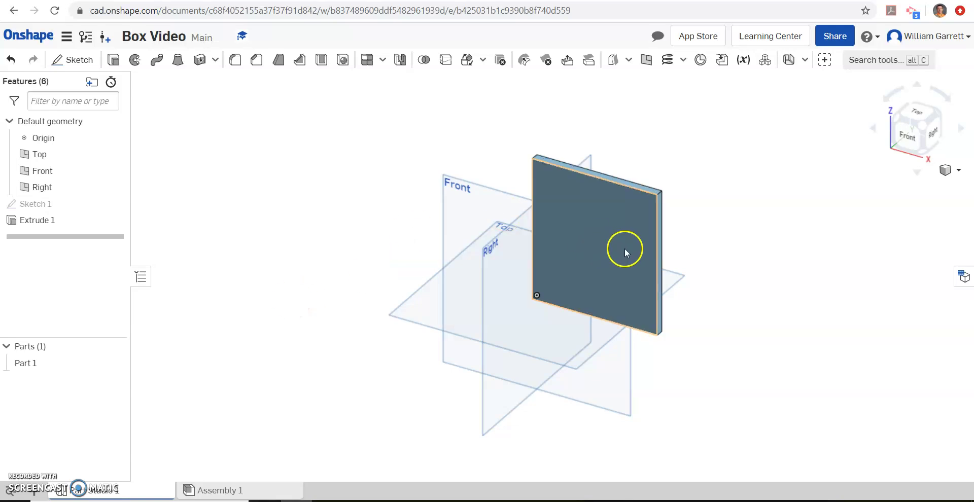
Step: Rename the Part Studio 1 tab to 'Side 1'
click(459, 238)
click(368, 304)
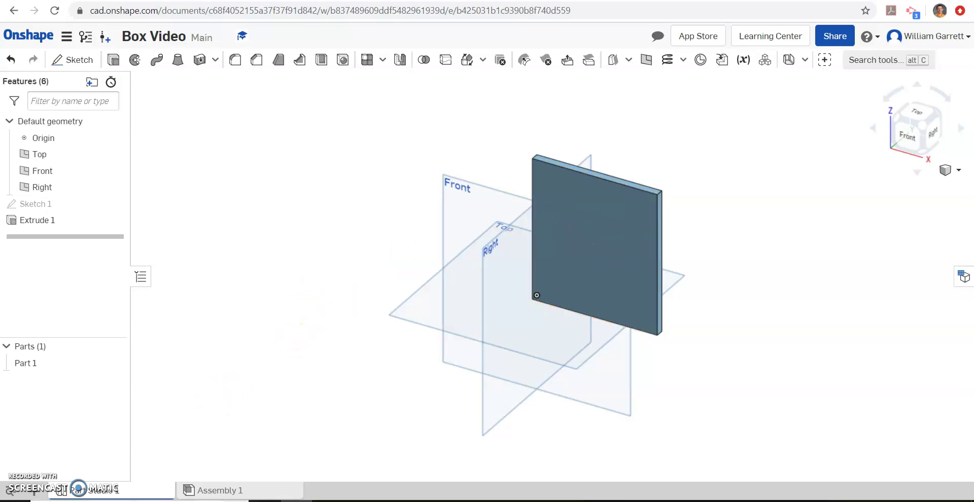
mouse_move(112, 494)
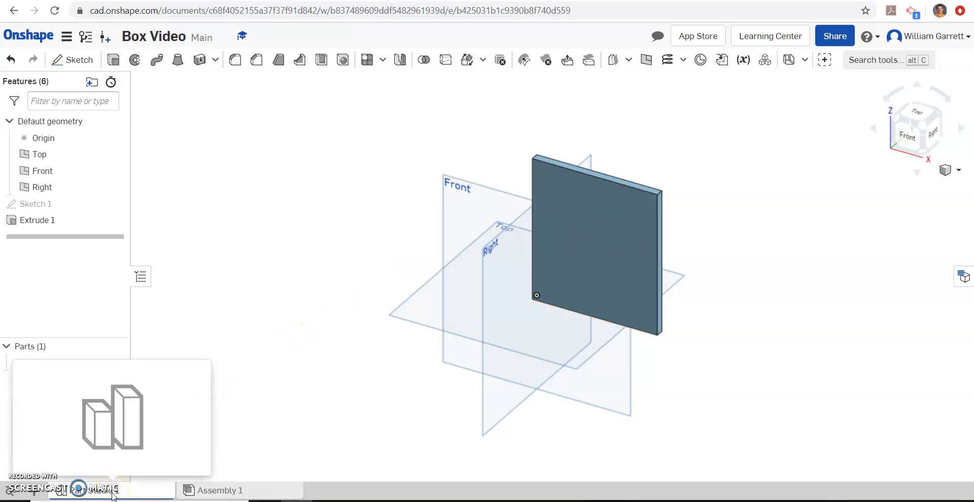
right_click(120, 495)
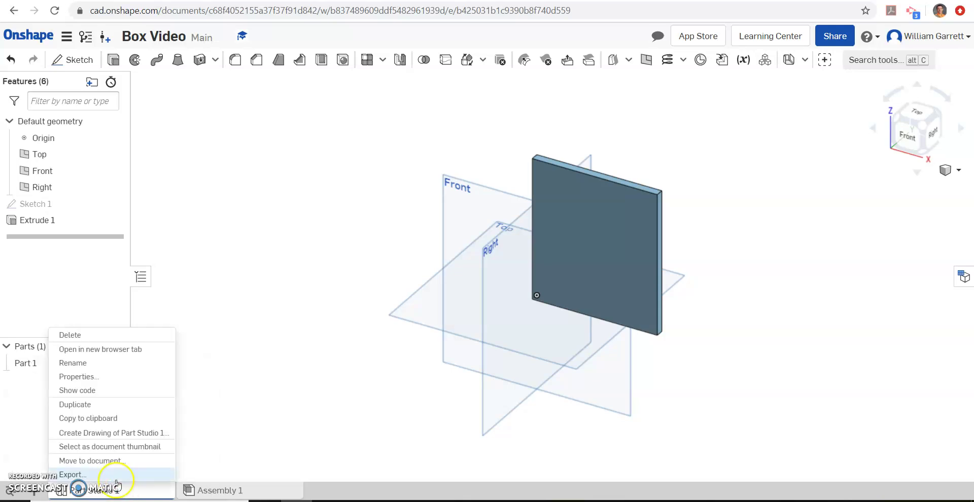
click(127, 364)
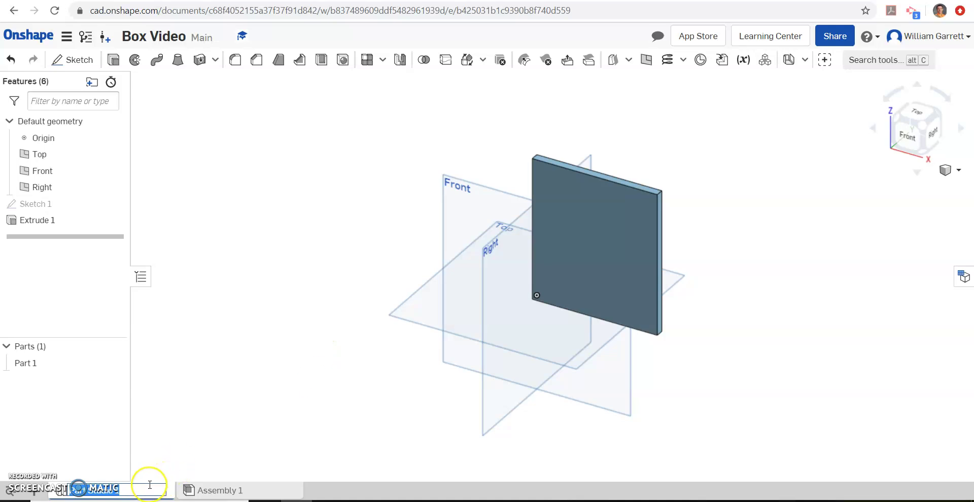
mouse_move(150, 486)
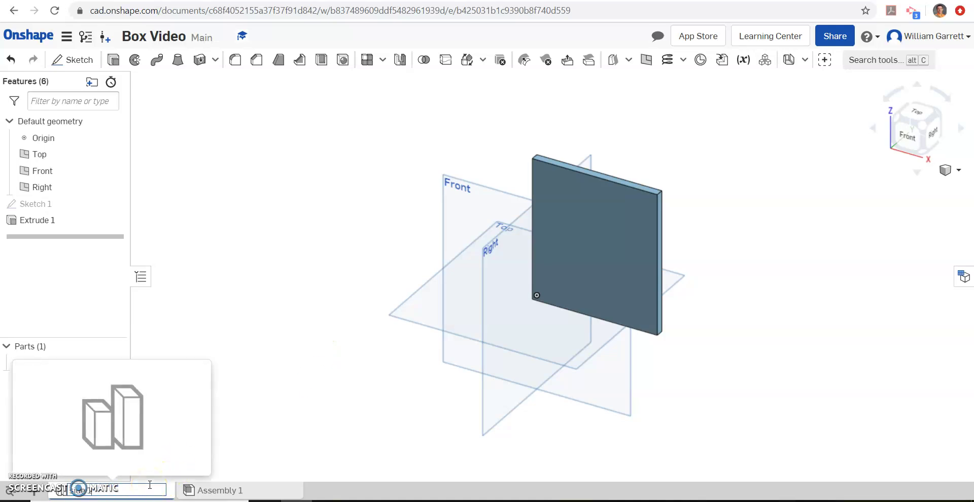
text(Side 1)
key(Return)
Step: Rename Part 1 in the parts list to 'Side 1'
click(12, 368)
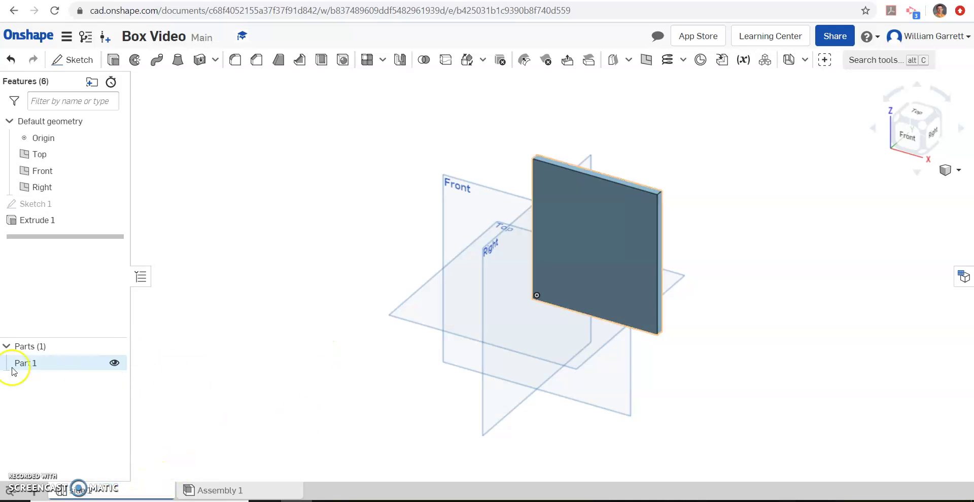
right_click(46, 366)
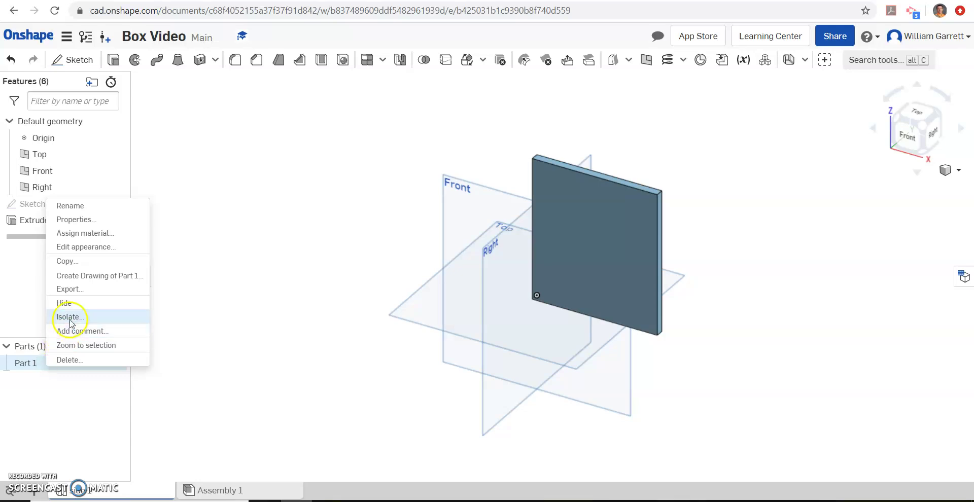
click(124, 208)
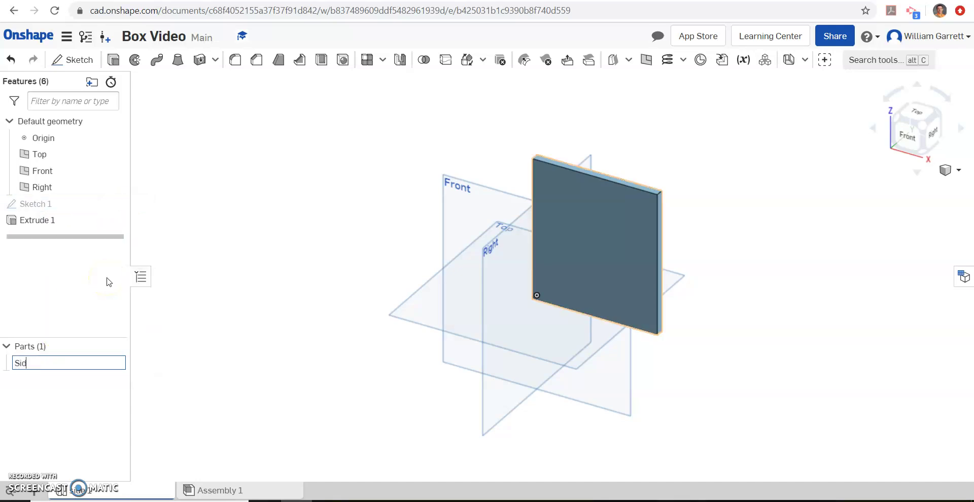
click(217, 354)
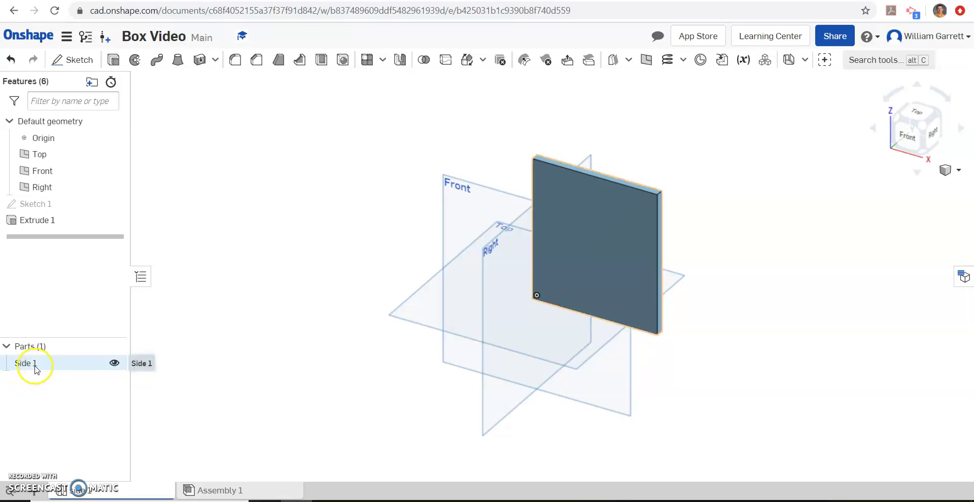
Step: Assign the Basswood material (density 1.517e-2 lb/in³) to the Side 1 part
right_click(35, 369)
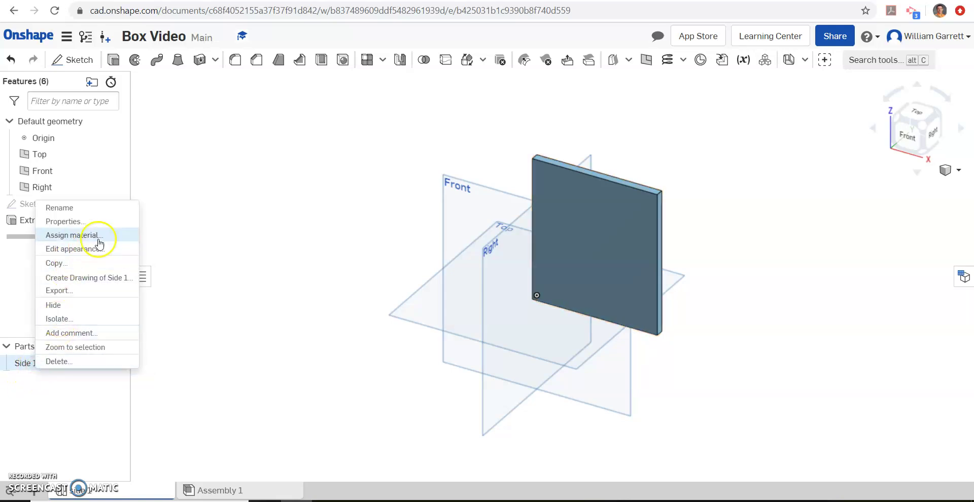
click(64, 236)
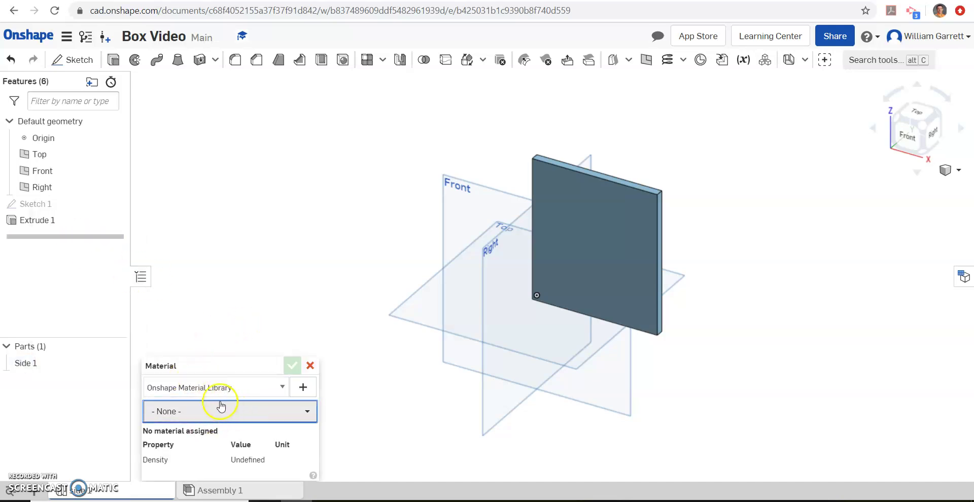
click(256, 414)
scroll(228, 364, down, 5)
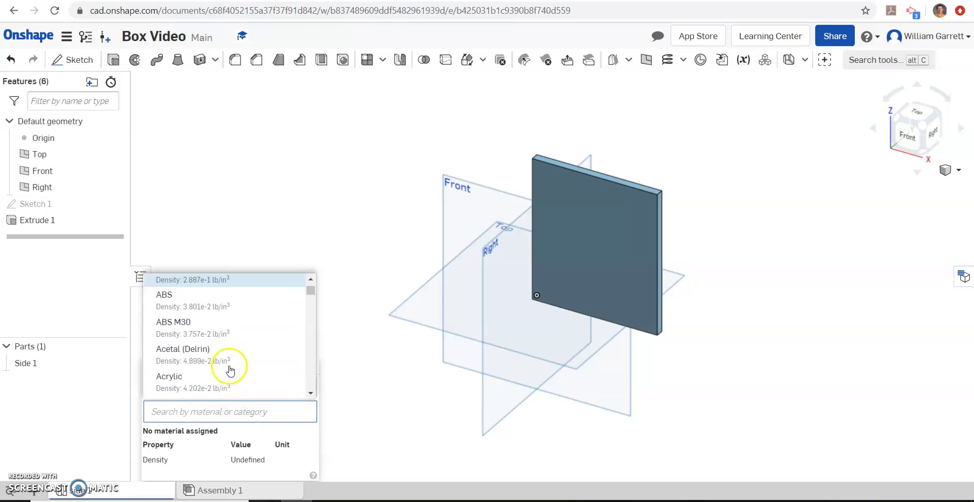
click(311, 355)
click(311, 356)
click(196, 356)
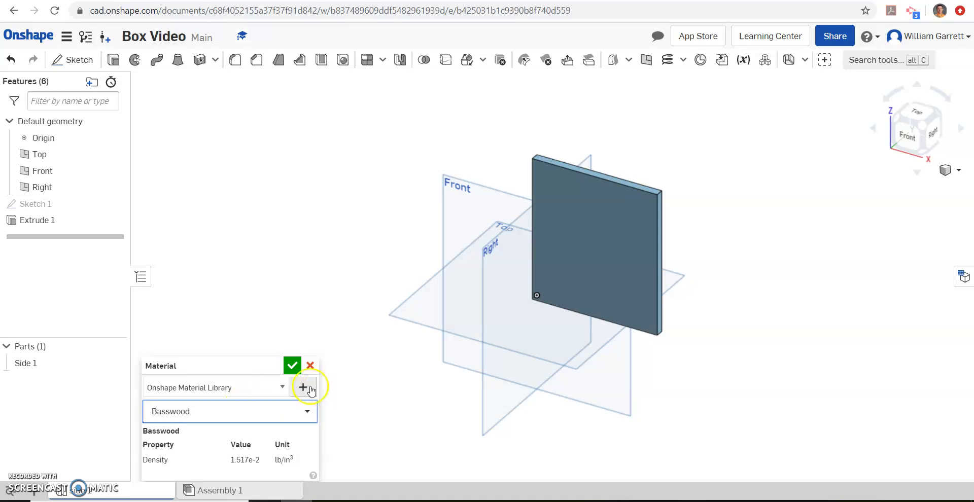
click(292, 366)
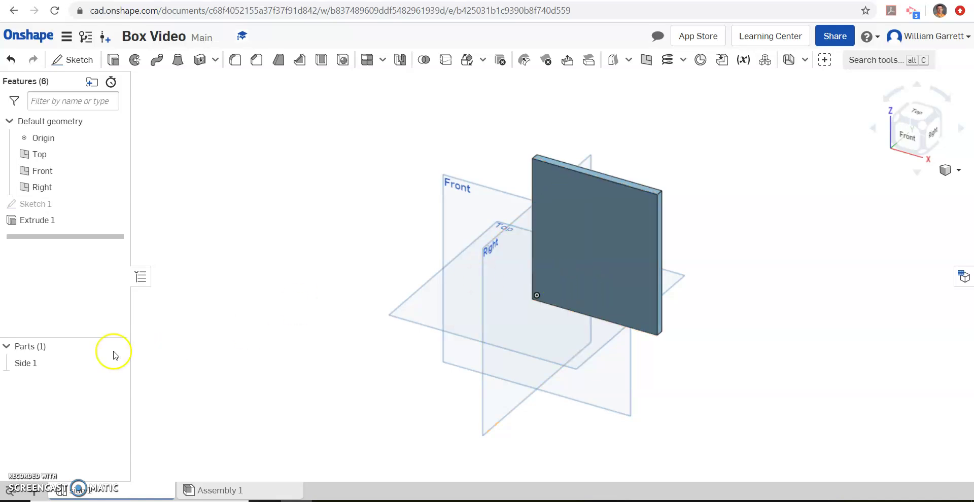
Step: Give Side 1 a solid red (FF0000) appearance
right_click(52, 364)
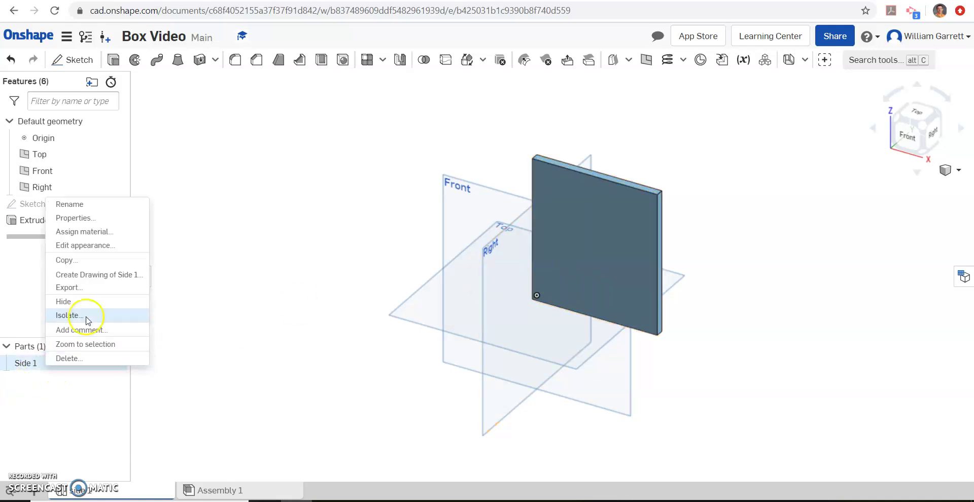
click(107, 246)
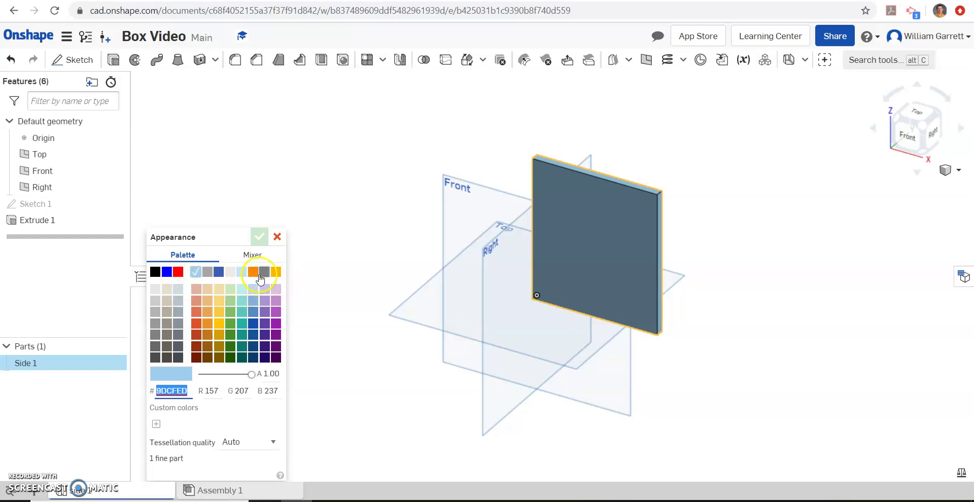
click(178, 273)
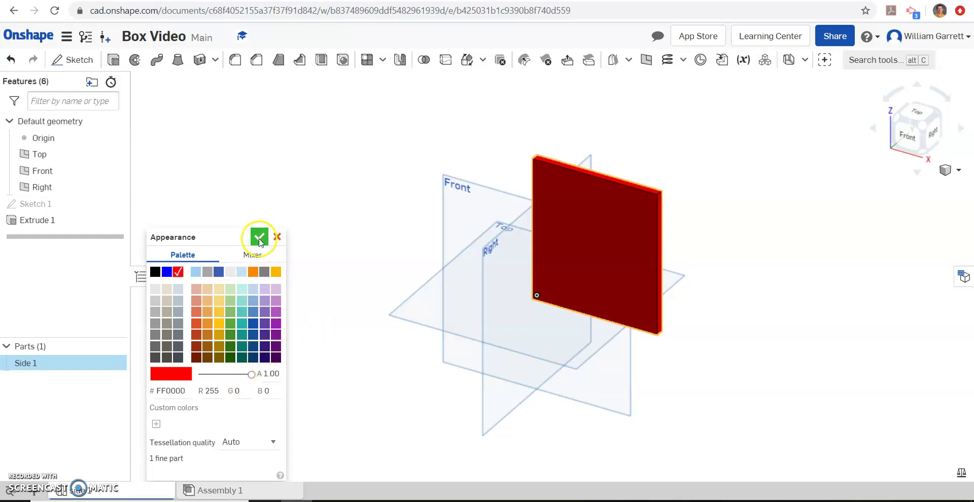
click(259, 239)
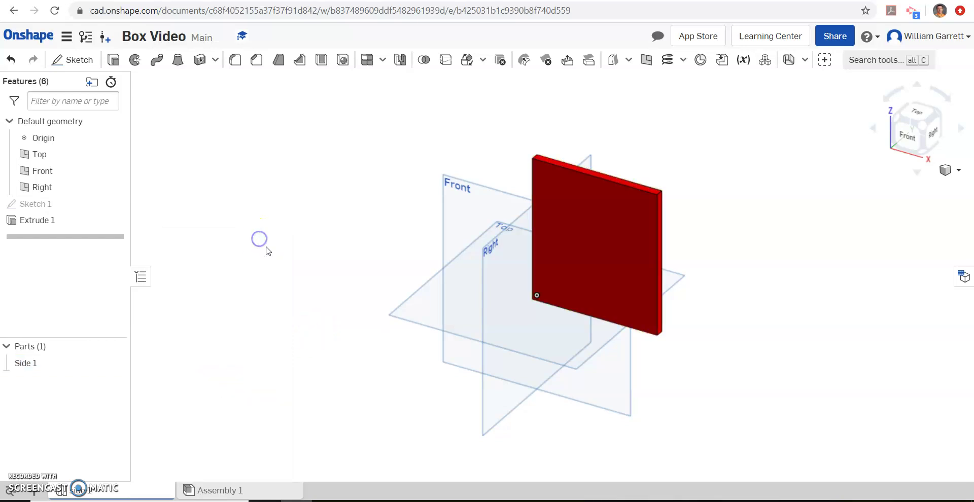
Step: Add a new part studio and start a sketch on the Front plane, viewed head-on
click(34, 491)
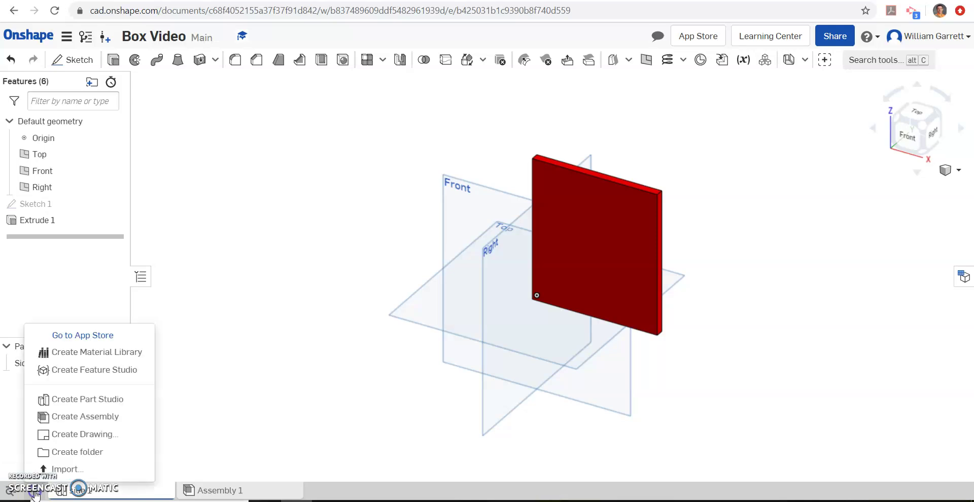
click(93, 404)
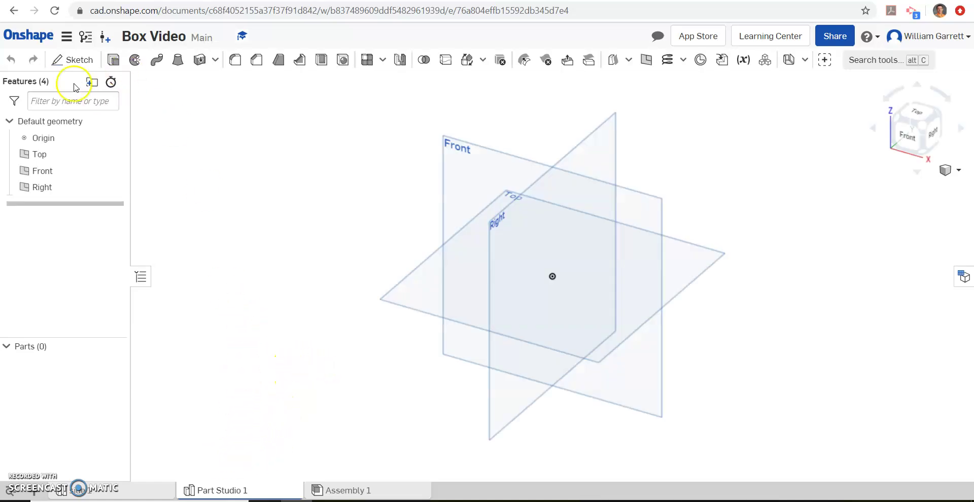
click(74, 62)
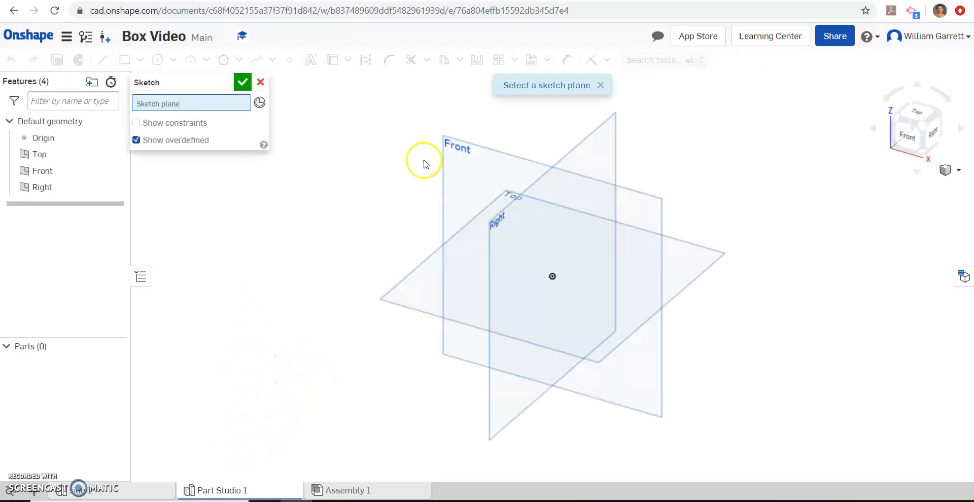
click(464, 157)
click(911, 142)
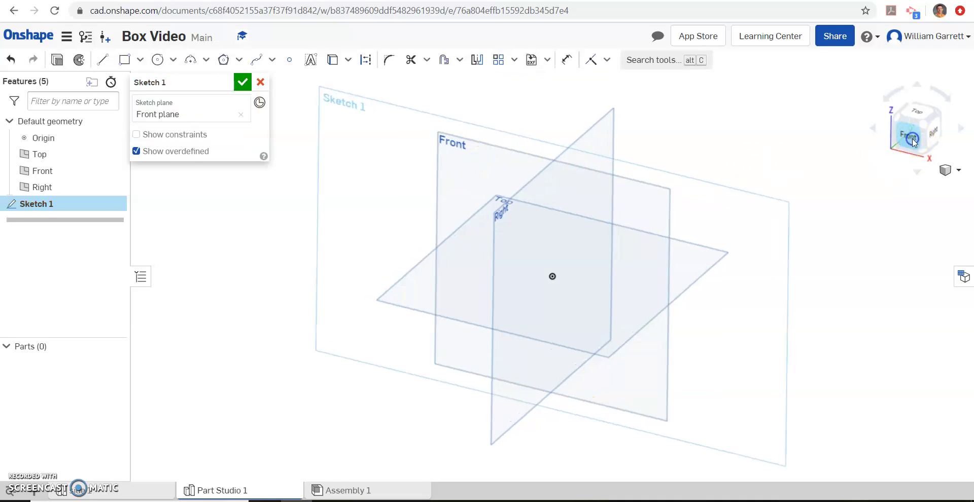
Step: Draw a 4 by 5 corner rectangle from the origin and finish the sketch
click(122, 61)
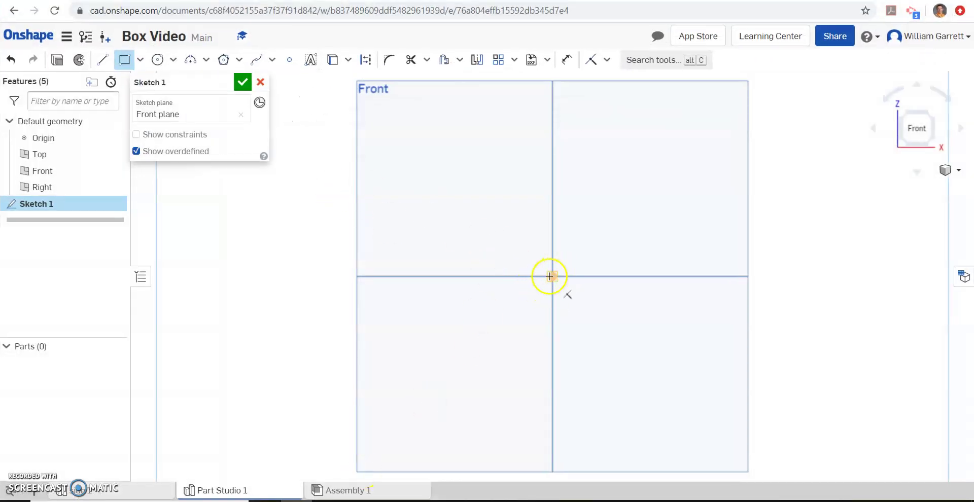
mouse_move(550, 276)
mouse_down()
mouse_move(646, 165)
mouse_move(681, 104)
mouse_move(686, 190)
mouse_up()
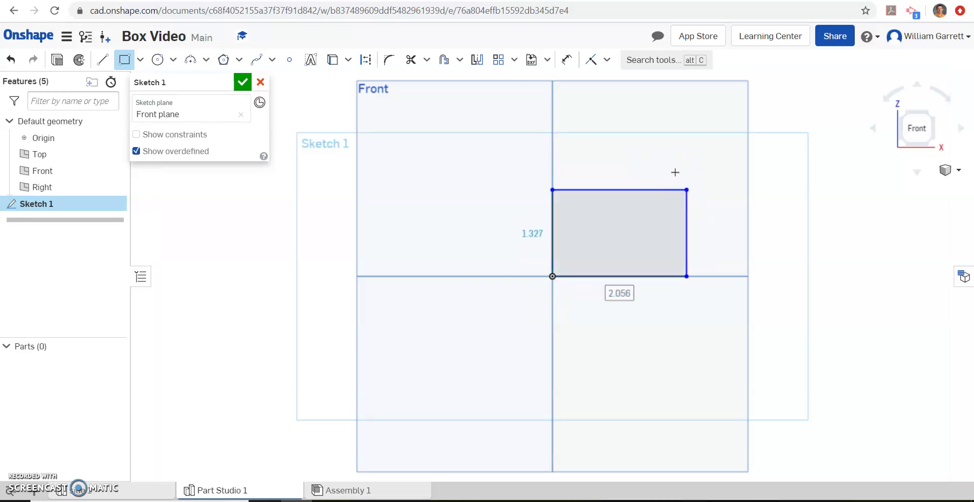
text(4)
key(Tab)
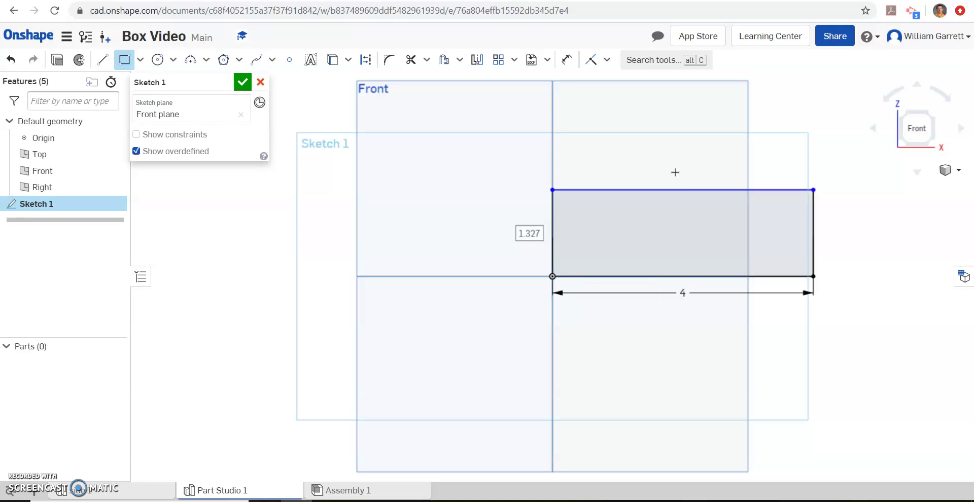
text(5)
key(Return)
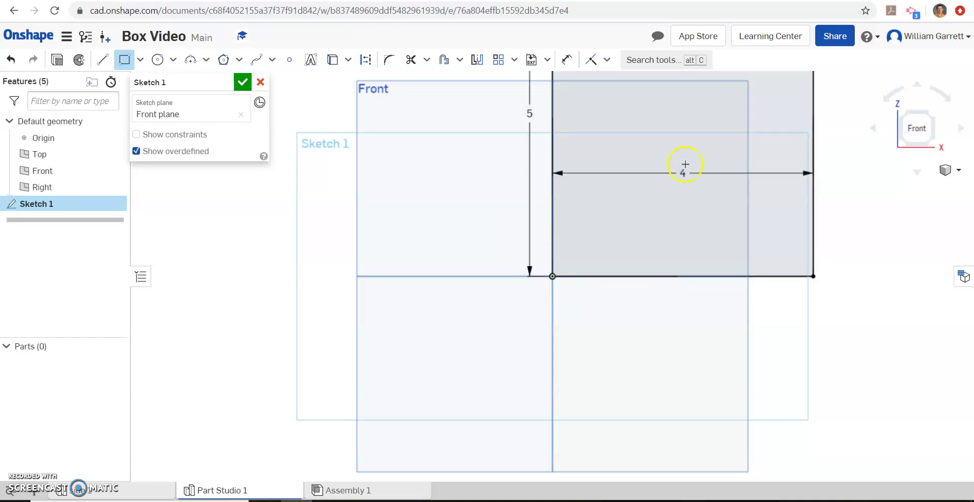
click(241, 83)
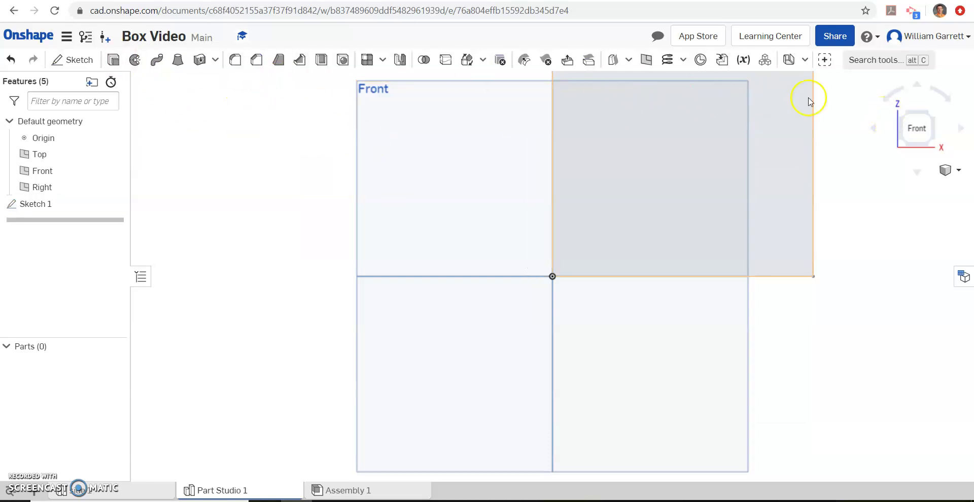
click(932, 119)
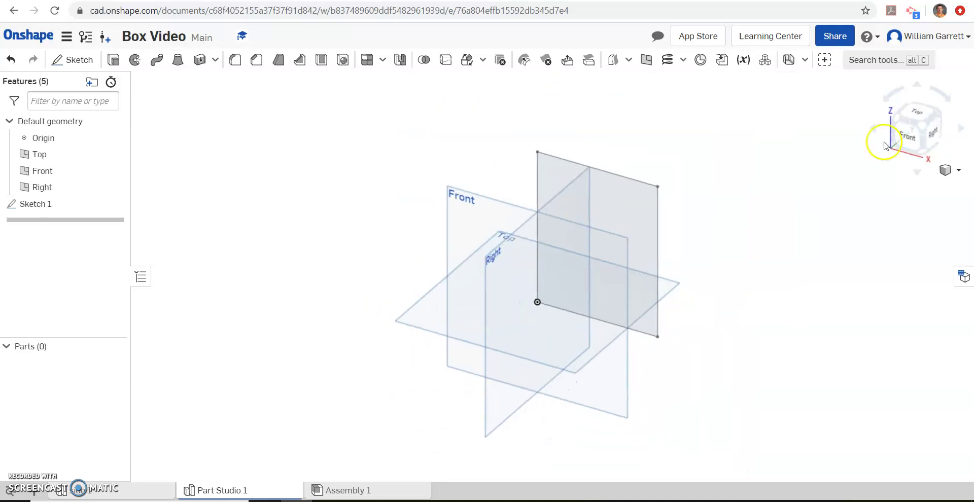
click(112, 60)
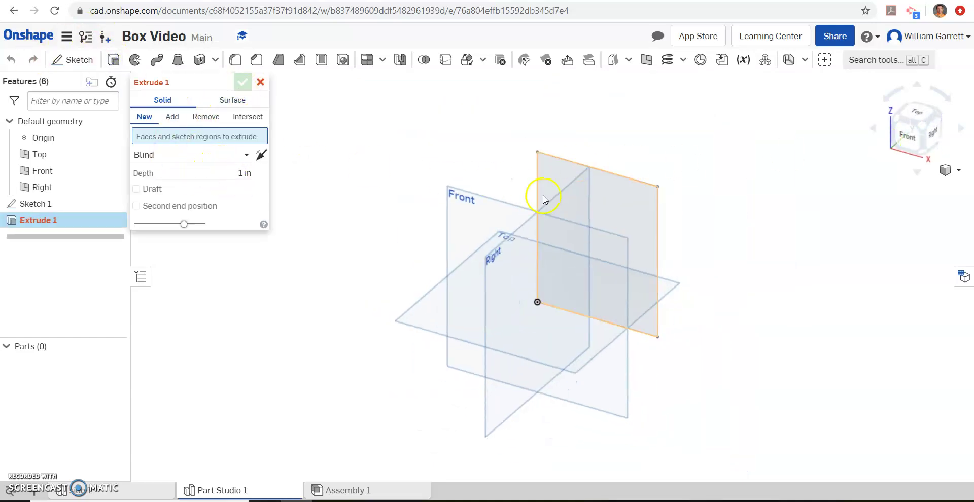
click(628, 204)
click(230, 188)
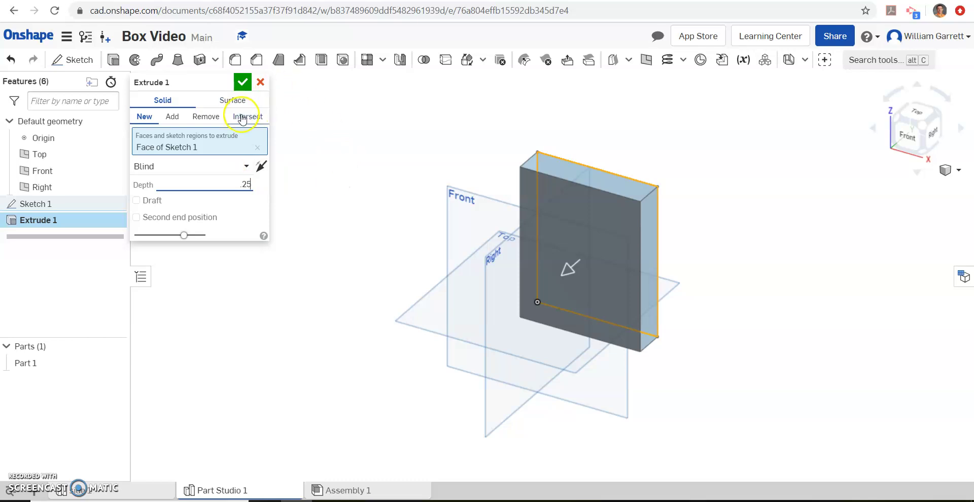
click(242, 82)
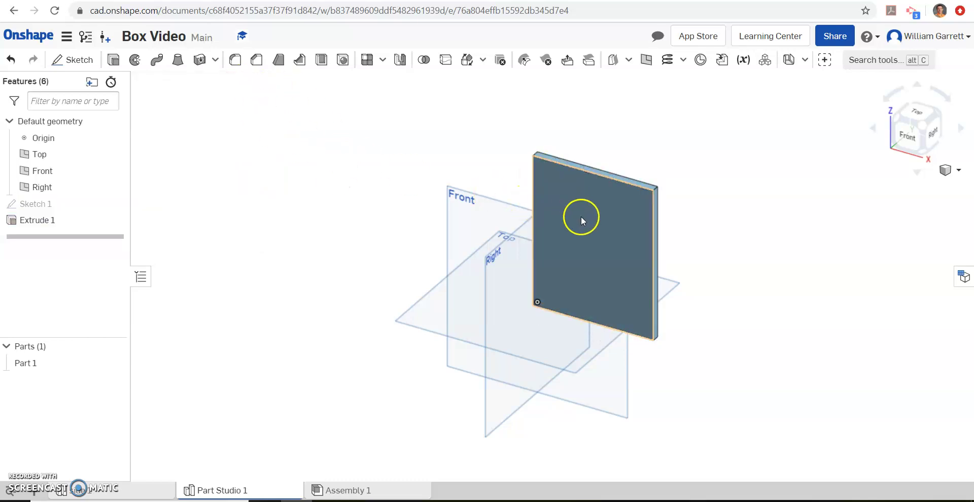
Step: Rename the Part Studio 1 tab to 'side 2'
right_click(227, 492)
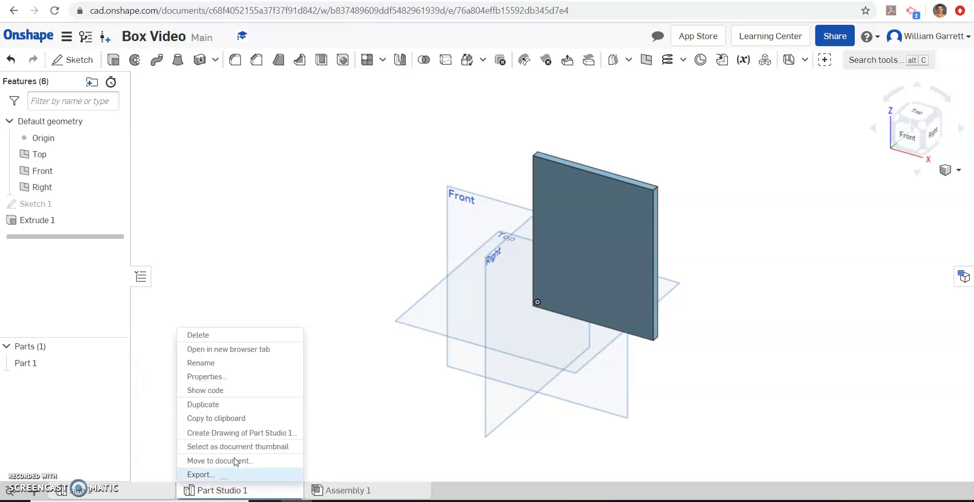
click(243, 364)
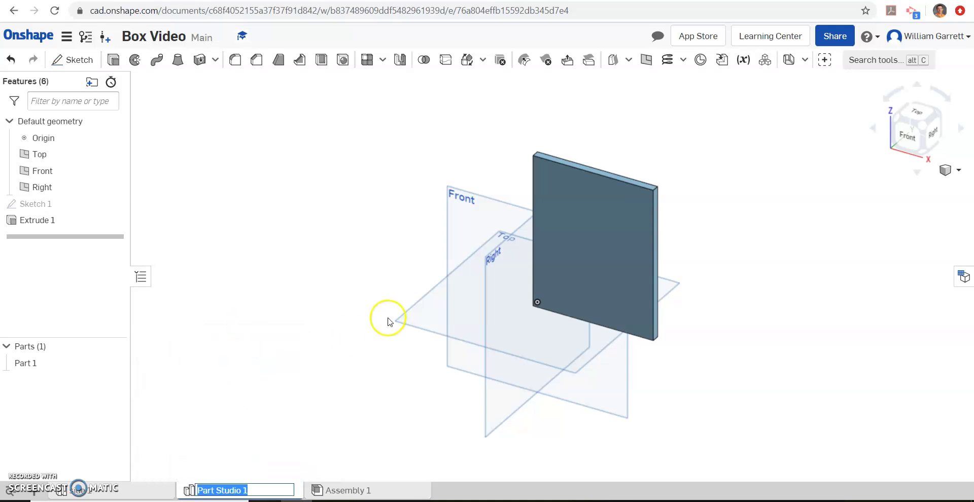
text(side 2)
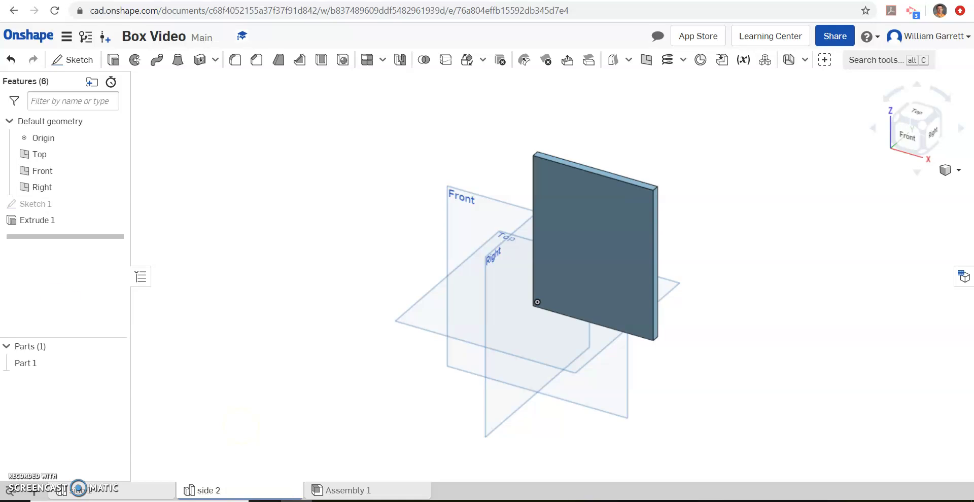
Step: Rename Part 1 in the parts list to 'Side 2'
click(33, 364)
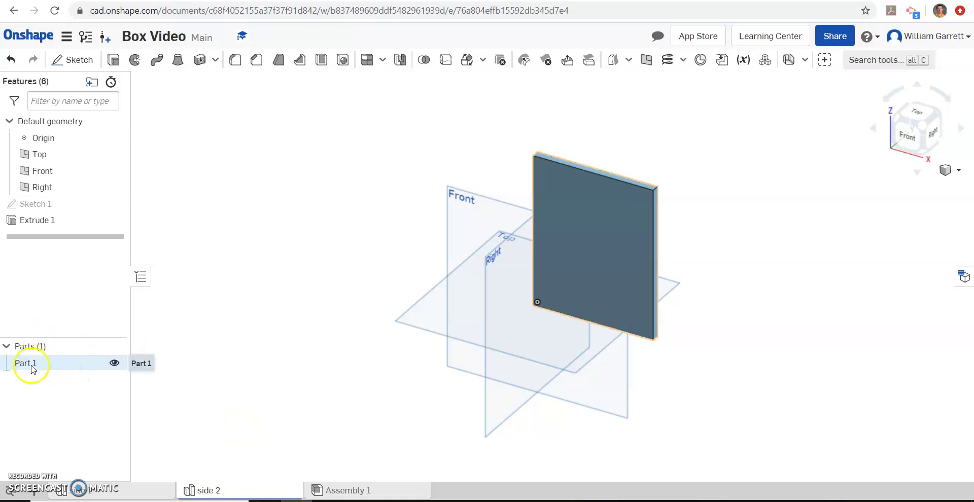
right_click(31, 368)
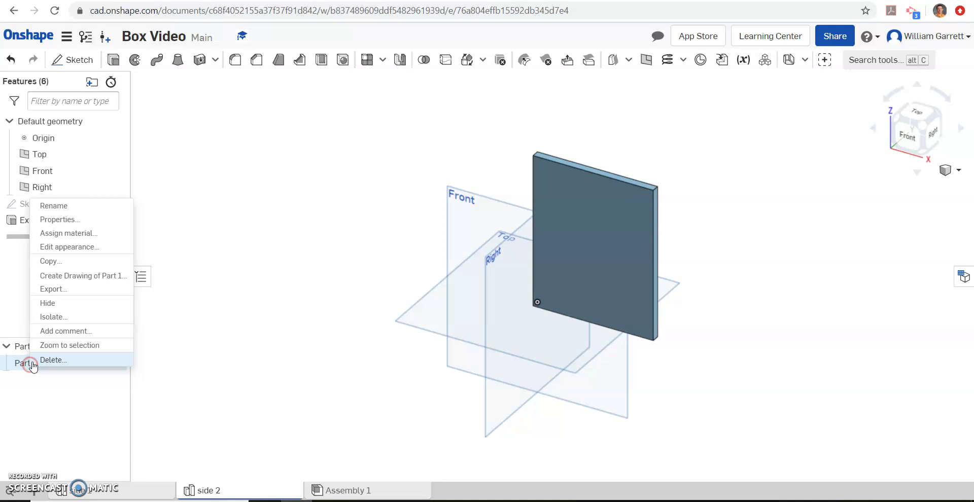
click(75, 207)
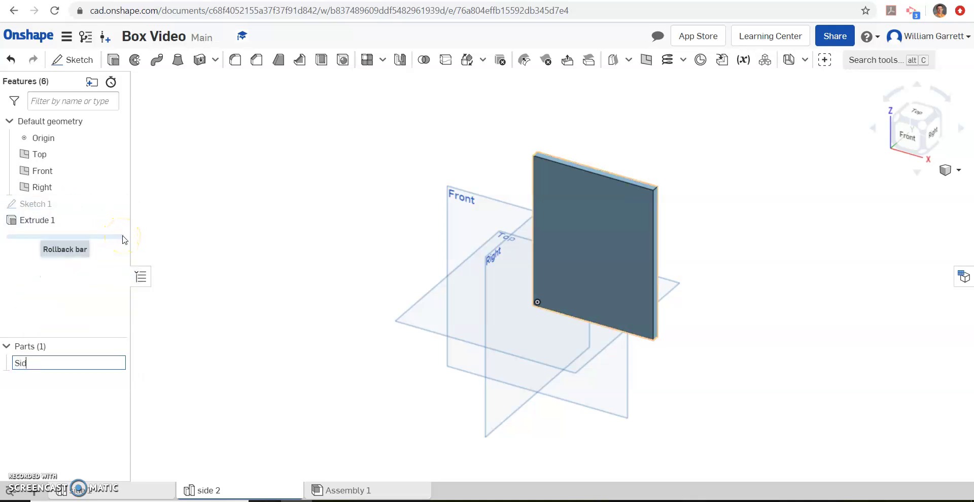
key(Return)
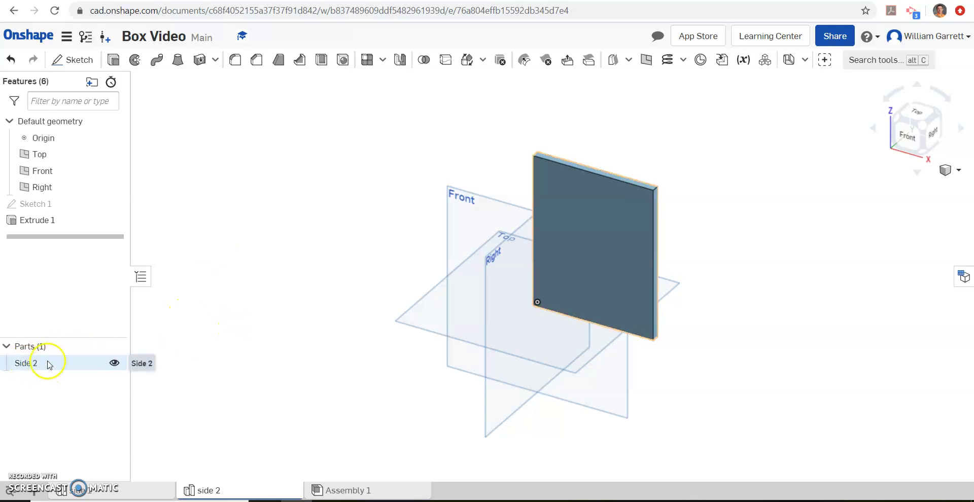
Step: Assign the Basswood material (density 1.517e-2 lb/in³) to the Side 2 plate
right_click(48, 365)
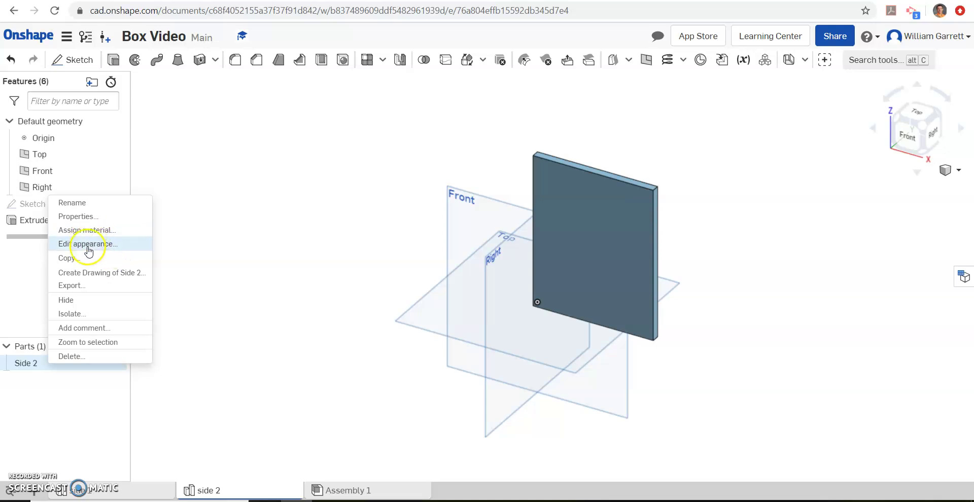
click(81, 231)
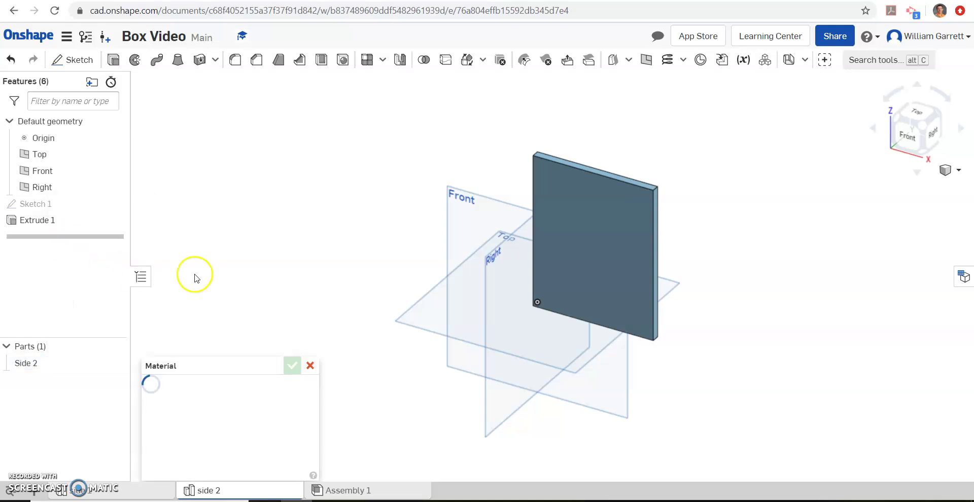
click(298, 412)
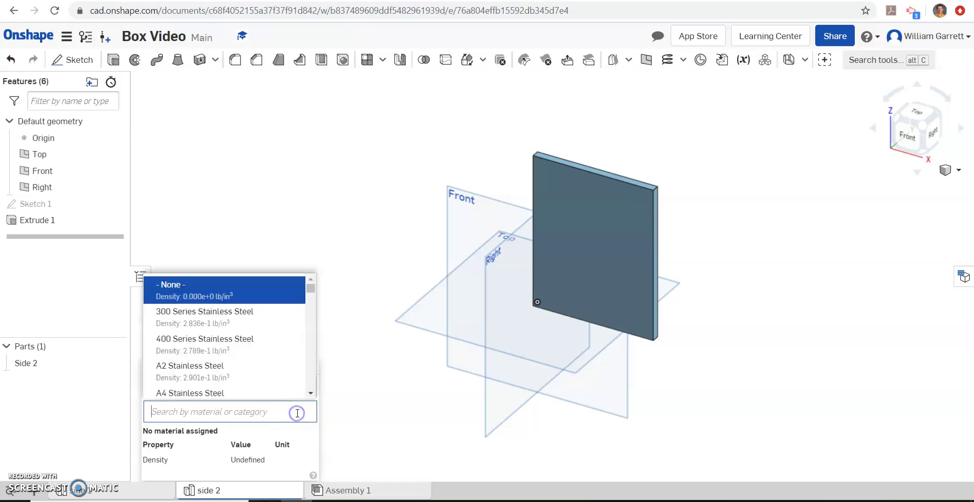
click(311, 377)
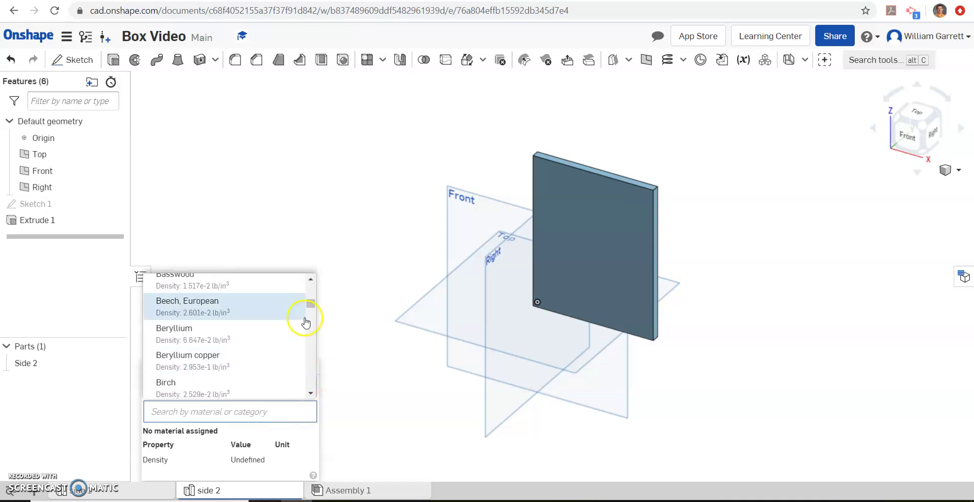
click(299, 282)
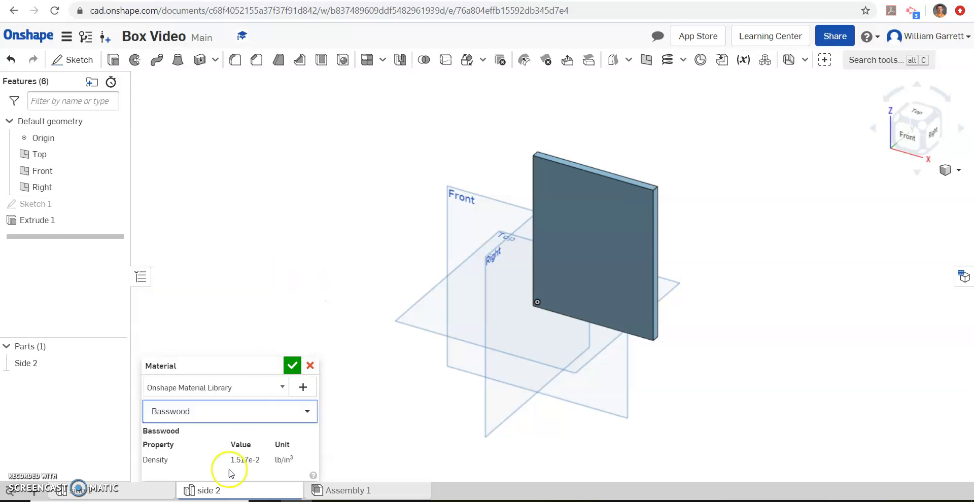
click(292, 365)
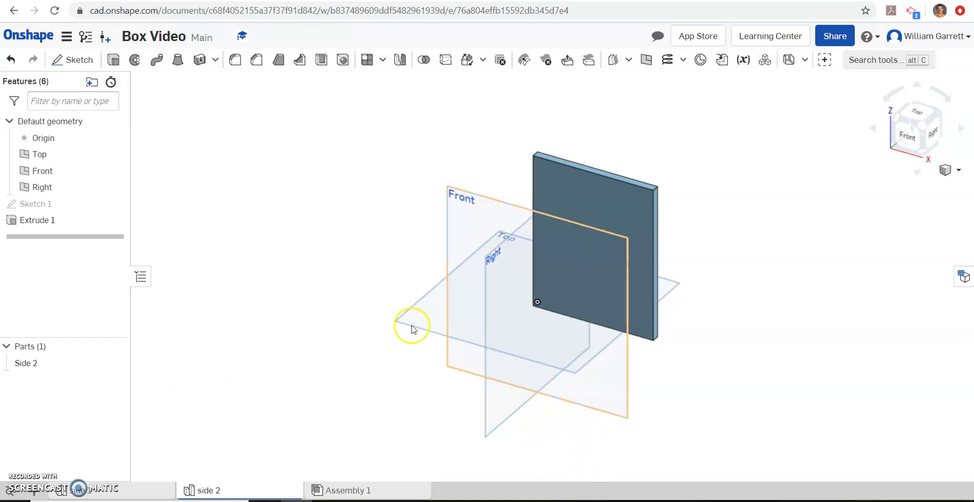
Step: Apply the solid blue appearance (0000FF) to the Side 2 part
right_click(28, 369)
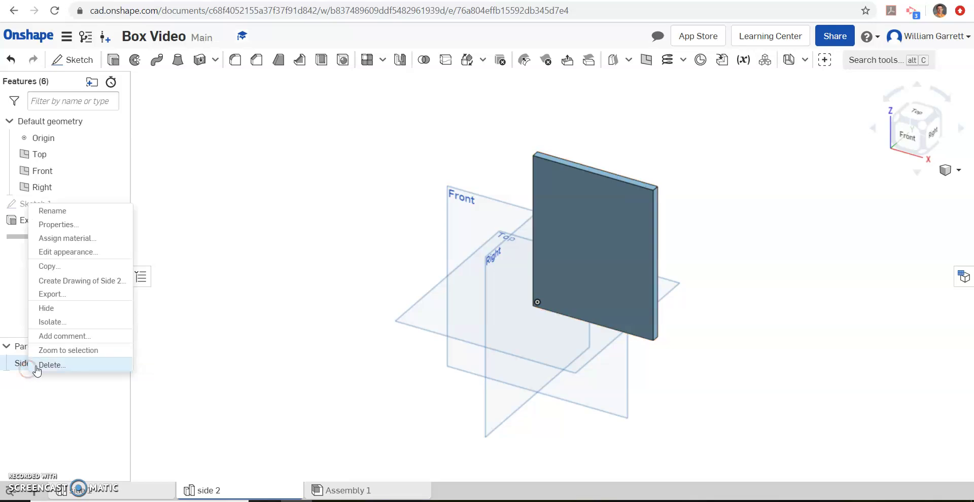
click(76, 254)
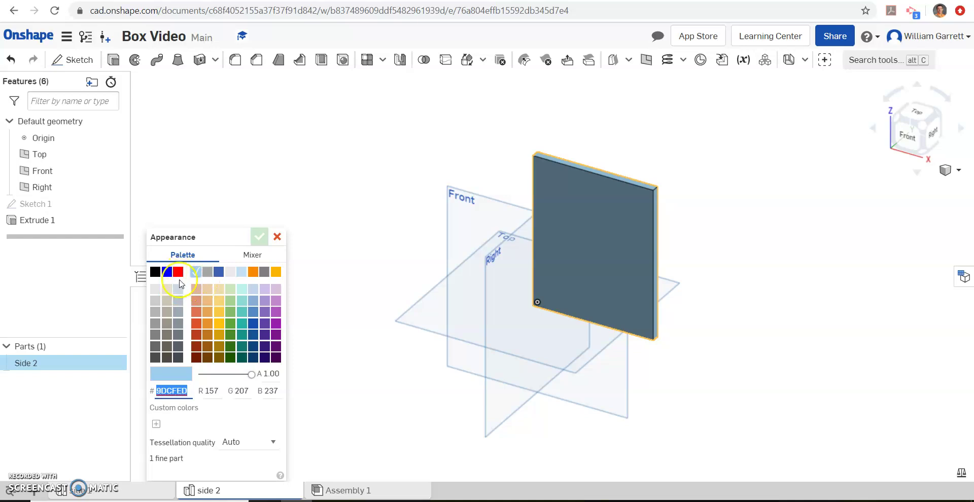
click(166, 273)
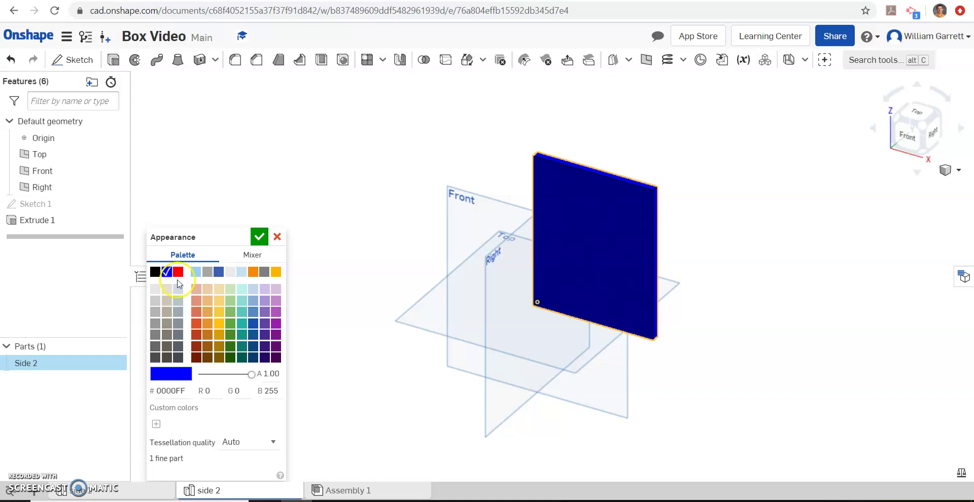
click(259, 237)
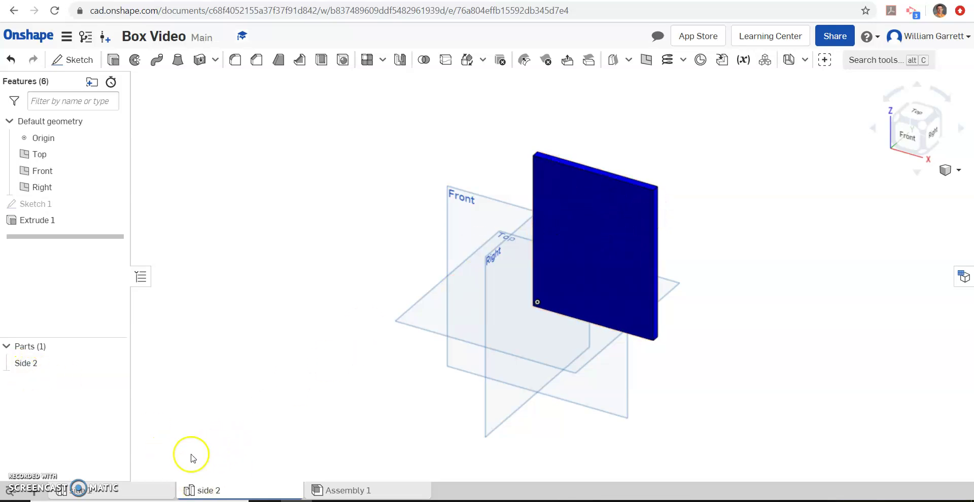
Step: Insert a new Part Studio and start a sketch on its Front plane
click(42, 495)
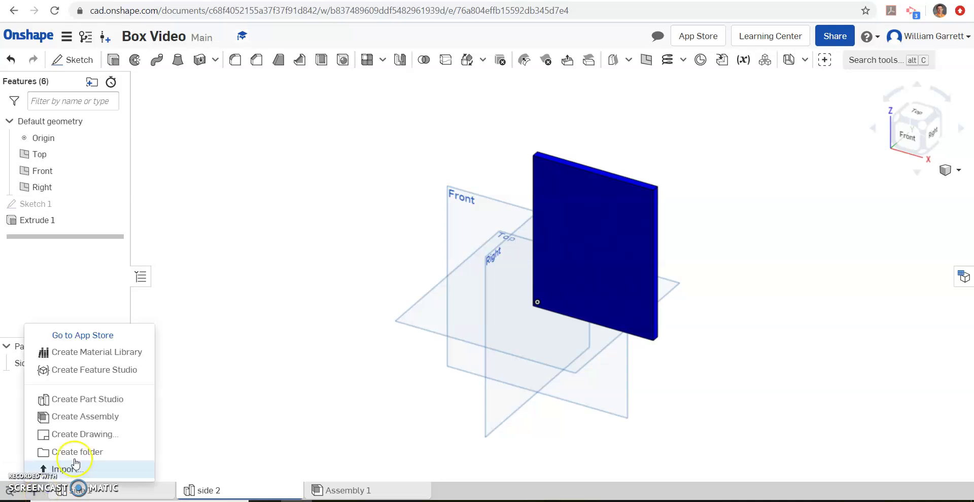
click(91, 400)
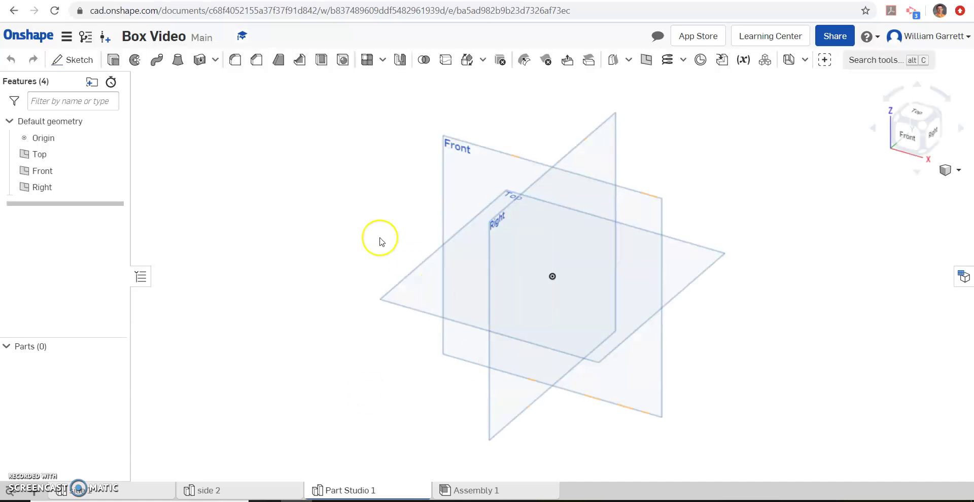
click(68, 67)
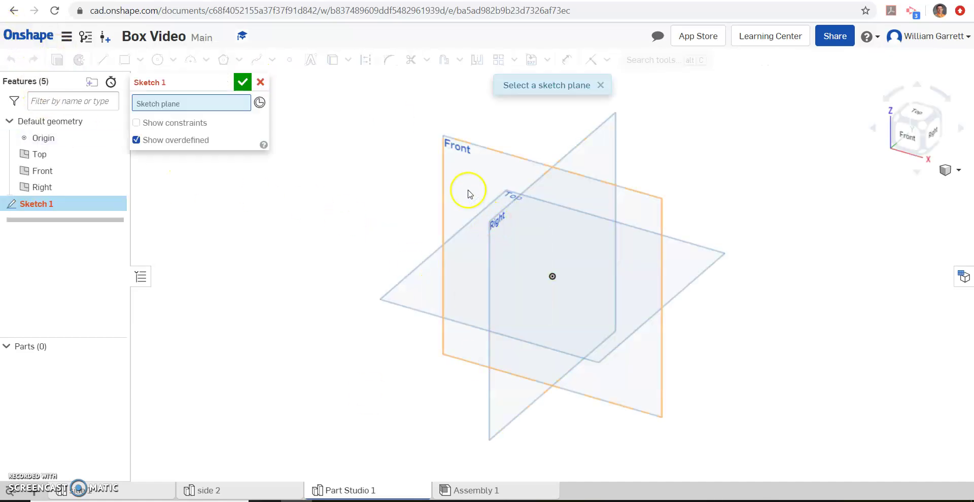
click(470, 151)
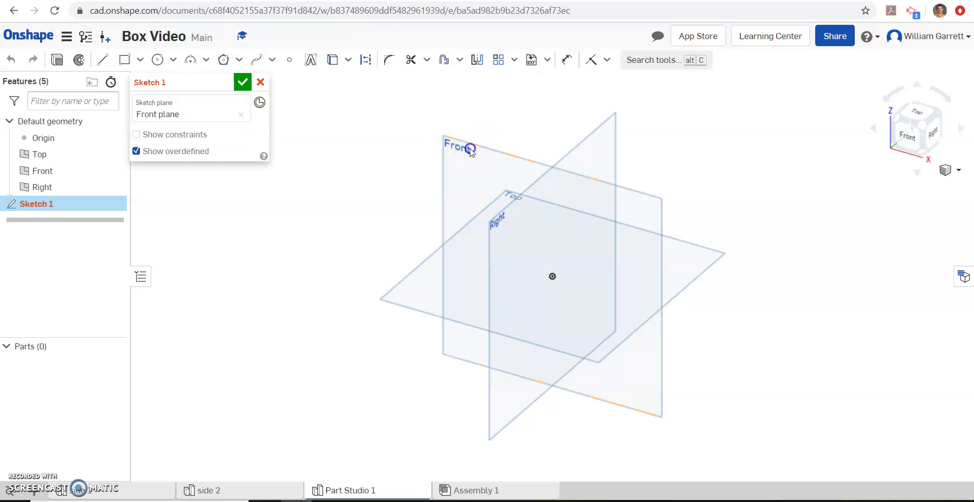
Step: View the Front plane straight on and check the Word brief's piece sizes (4 x 4.5, 4 x 5, 4 x 4)
click(899, 121)
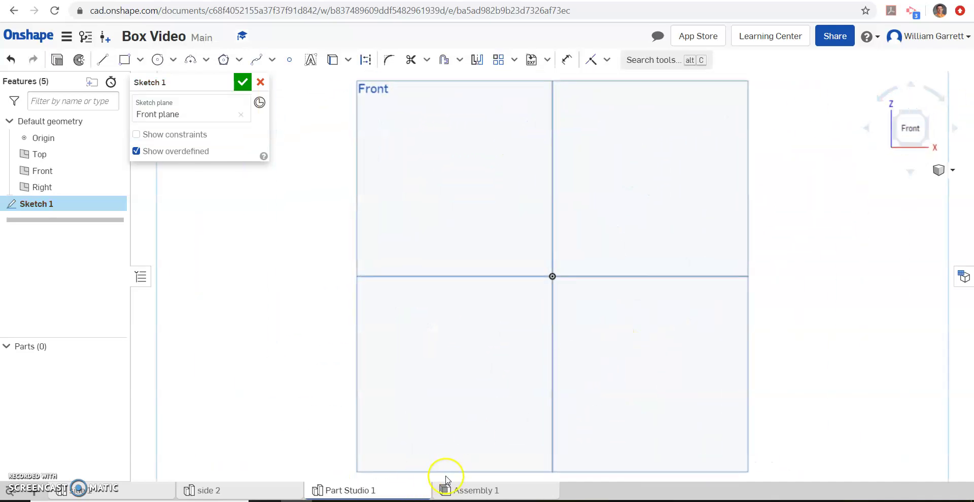
mouse_move(454, 500)
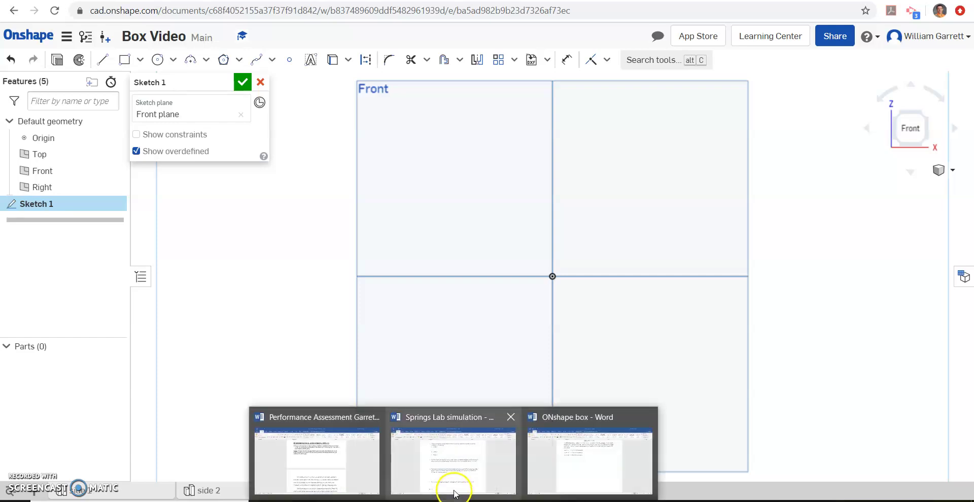
click(564, 464)
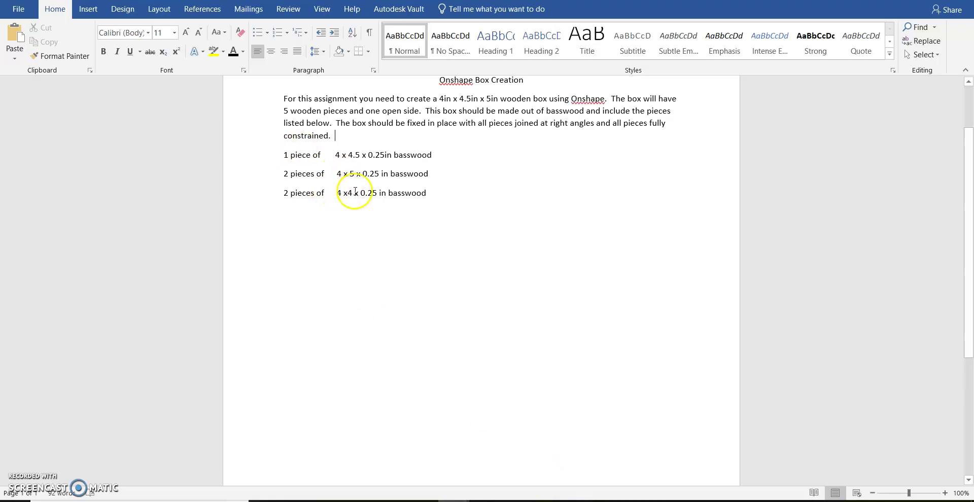
Step: Draw a 4 x 4 in corner rectangle from the sketch origin and accept the sketch
click(328, 501)
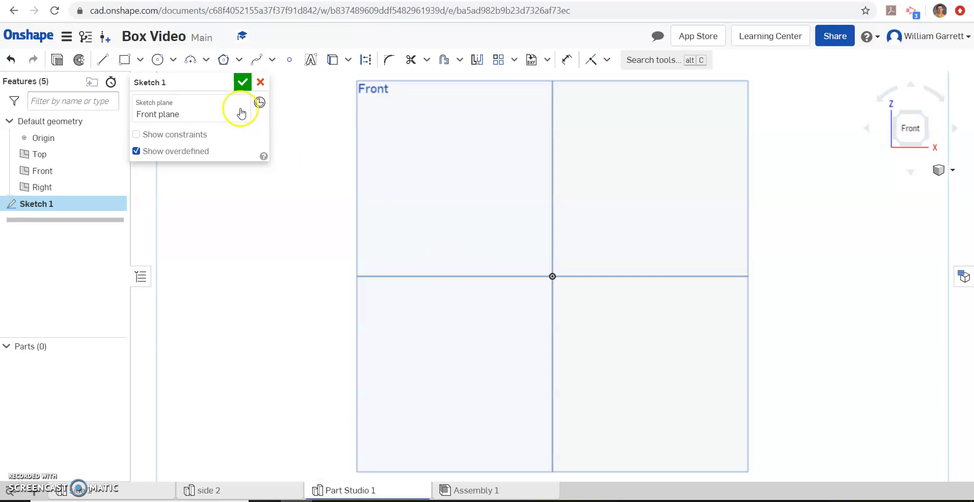
click(130, 62)
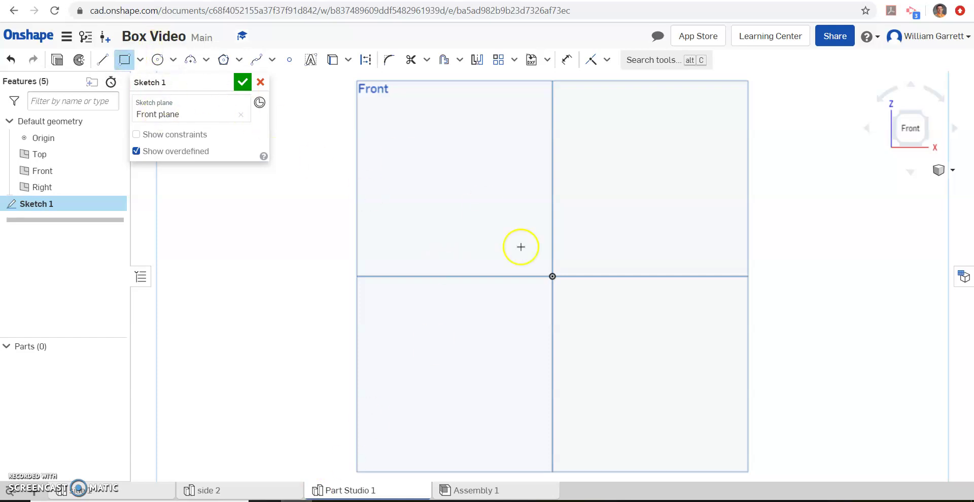
click(553, 276)
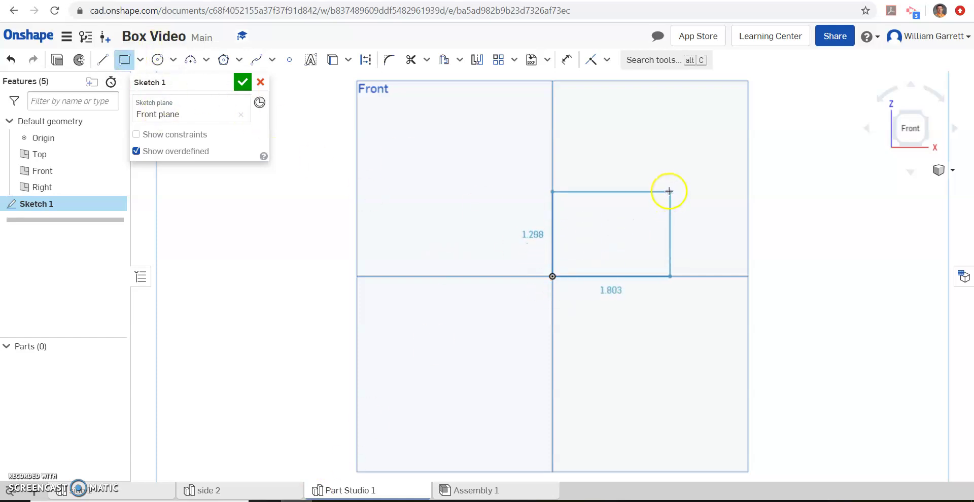
click(650, 196)
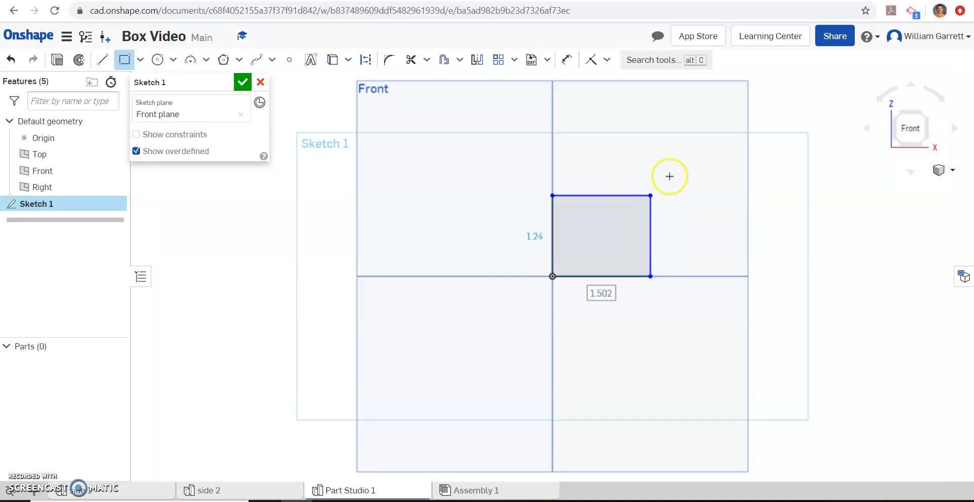
text(4)
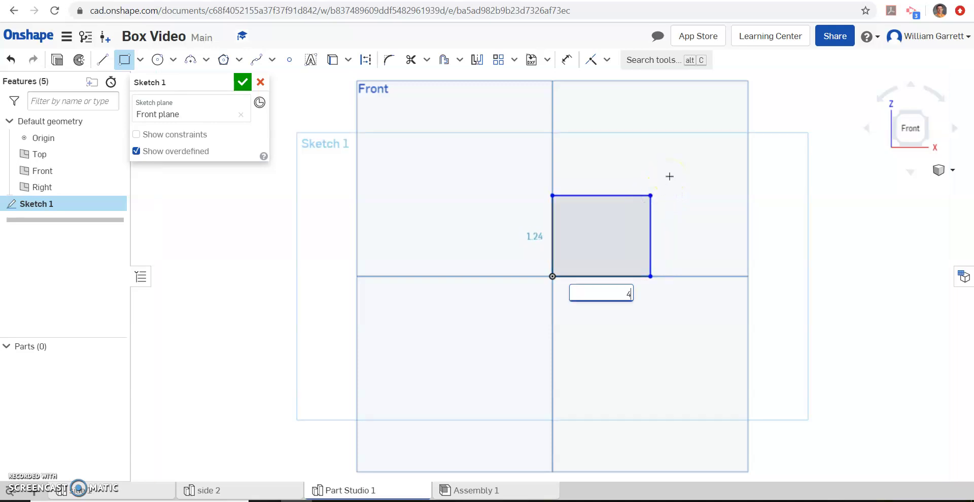
key(Return)
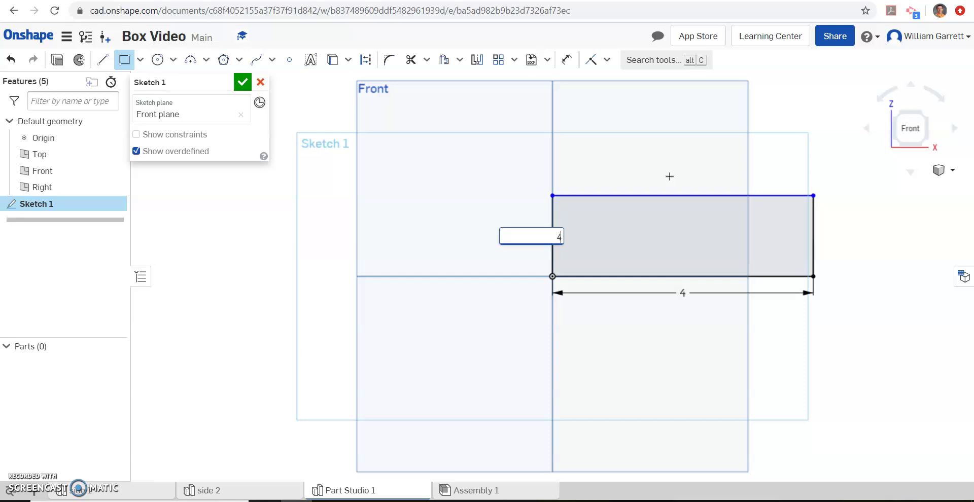
text(4)
key(Return)
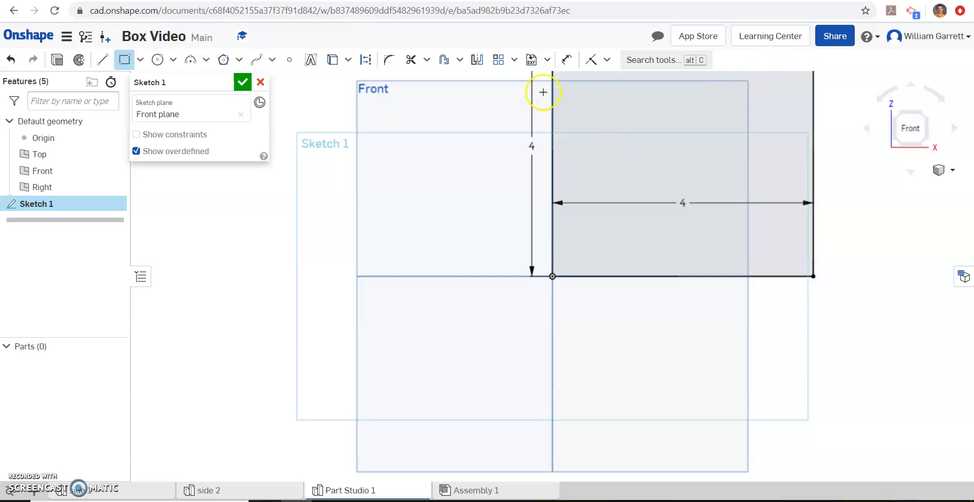
click(242, 82)
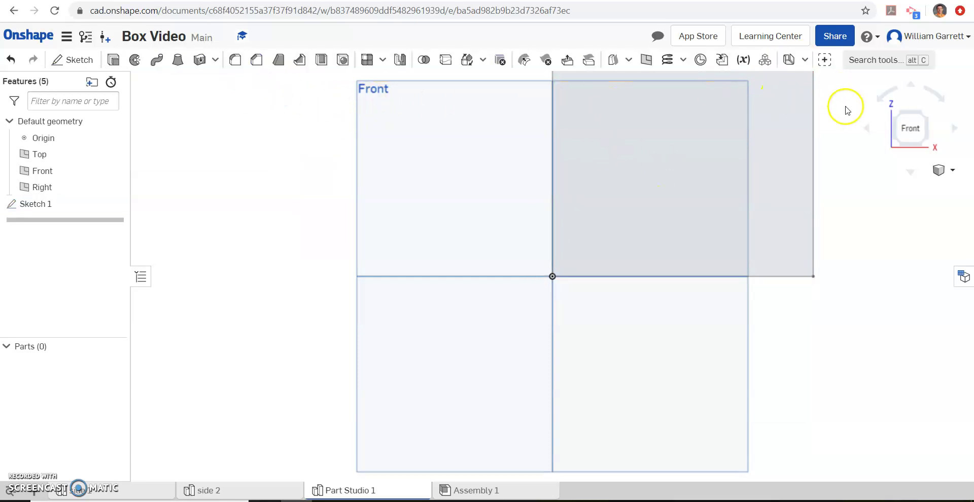
Step: Extrude the square sketch 0.25 in into a thin plate
click(930, 116)
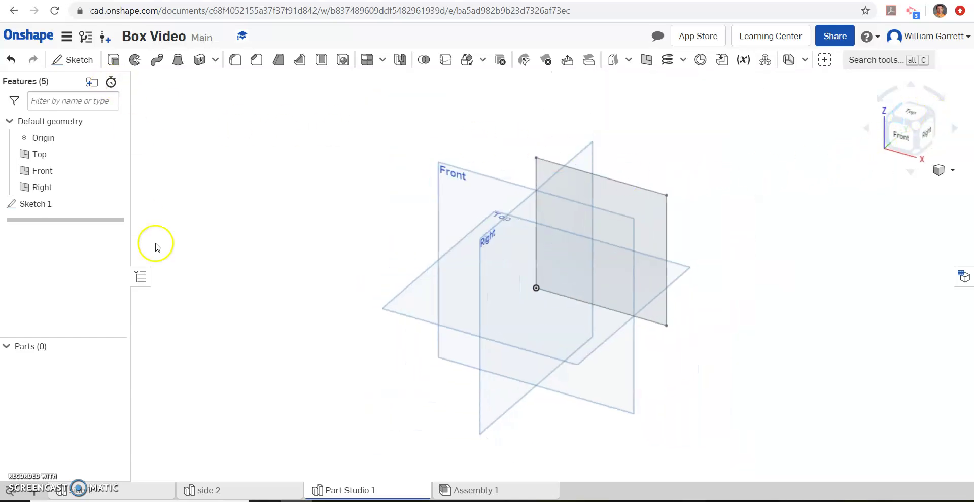
click(114, 60)
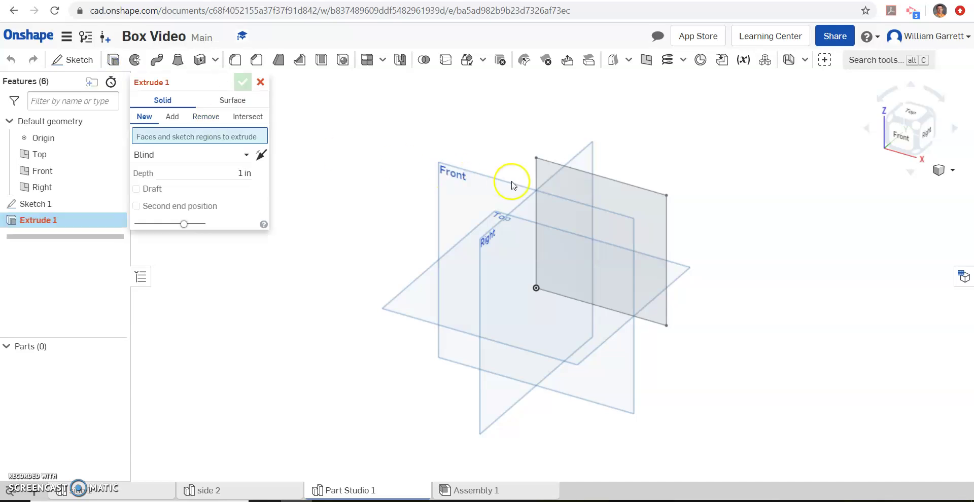
click(569, 189)
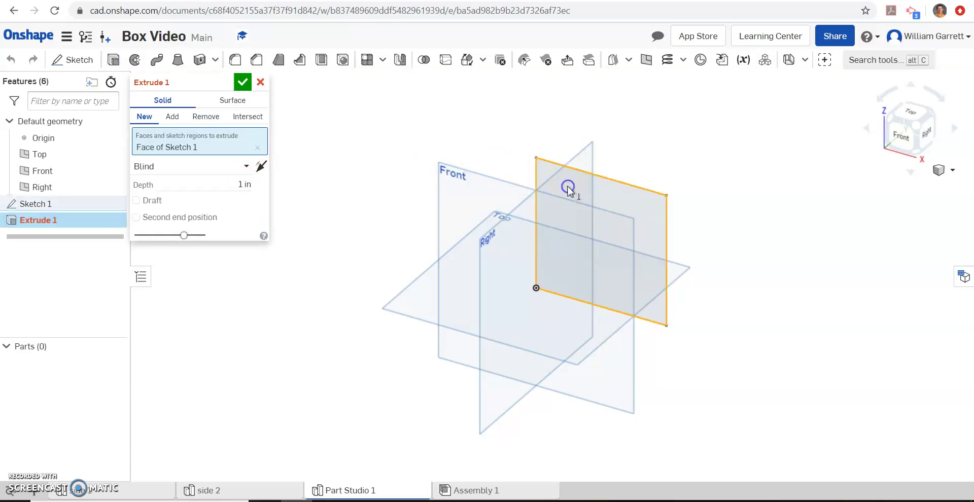
click(233, 185)
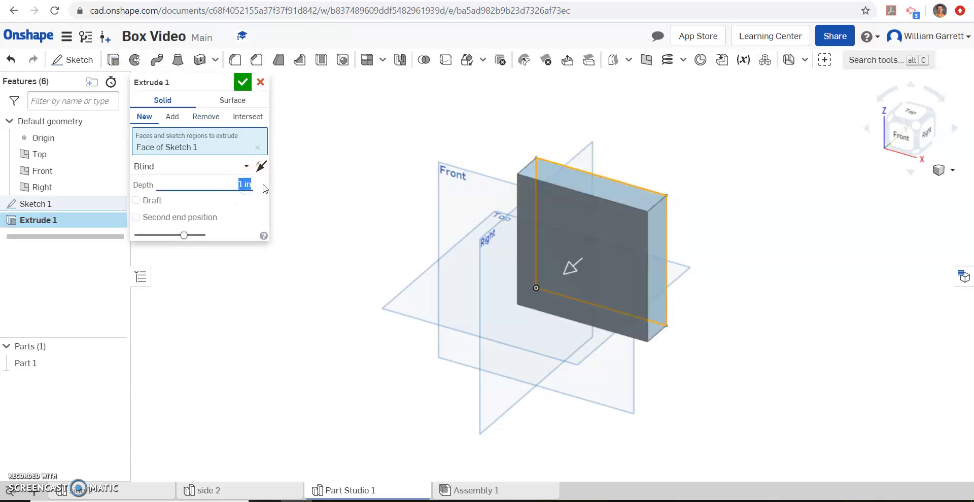
click(242, 83)
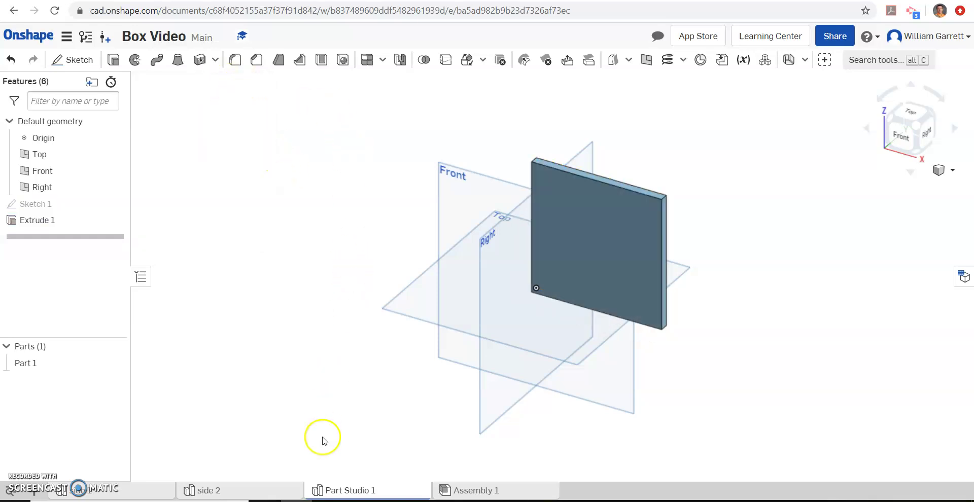
Step: Rename the part studio and Part 1 both to 'Side 3'
right_click(343, 492)
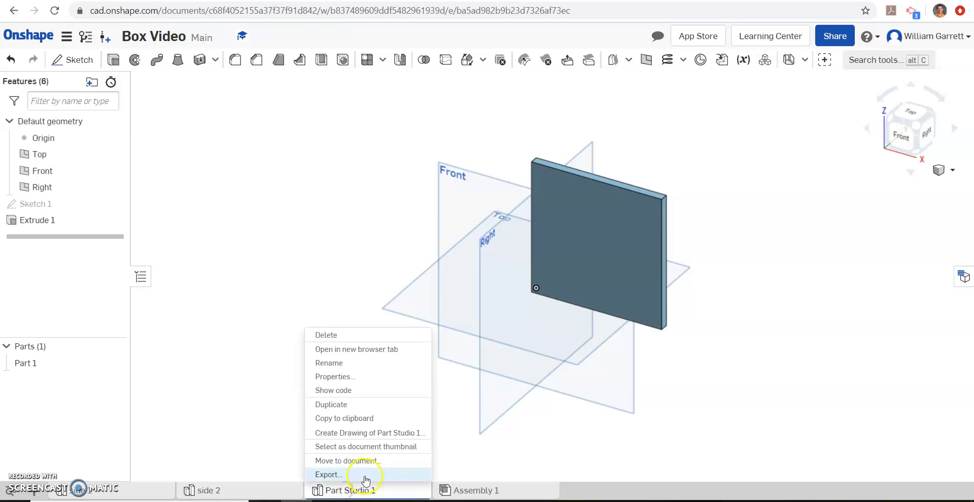
click(365, 361)
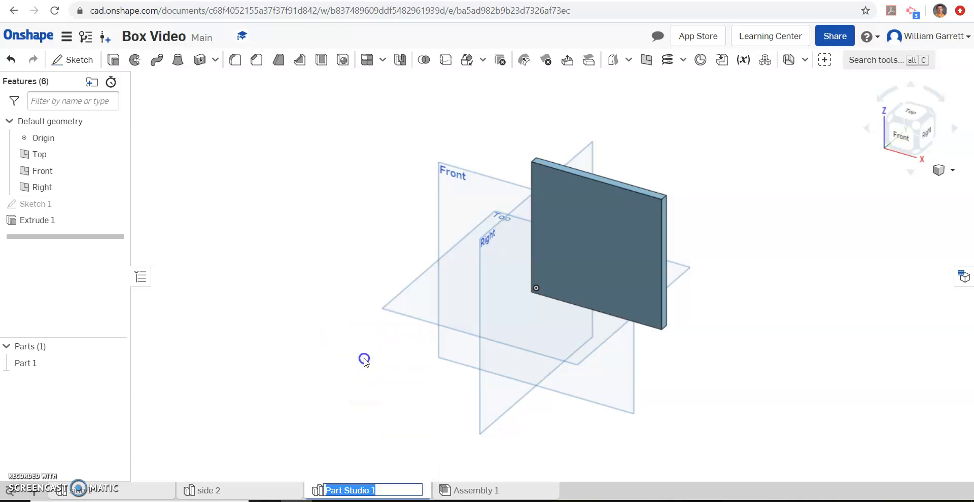
text(Side 3)
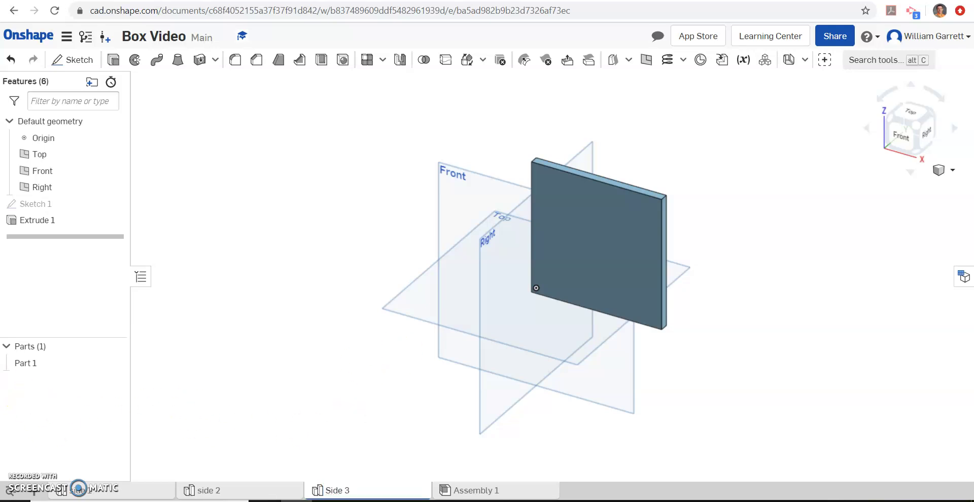
right_click(22, 364)
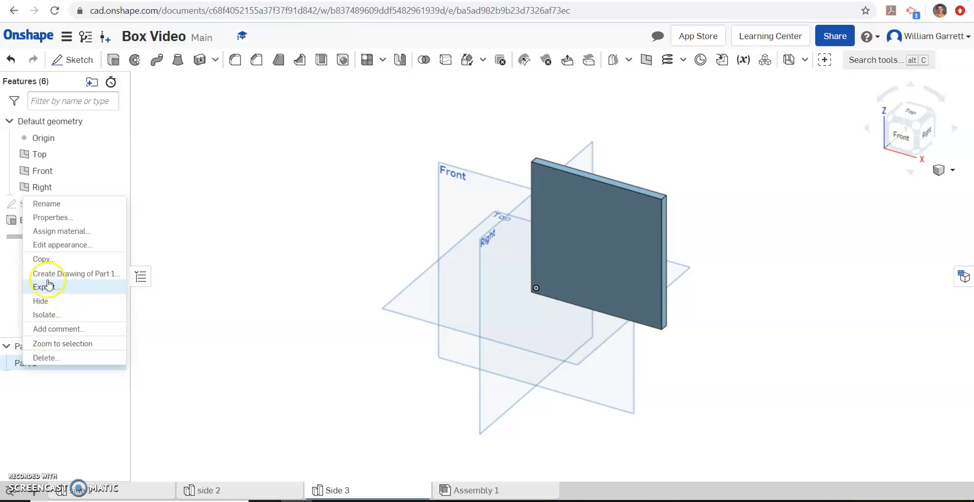
click(81, 203)
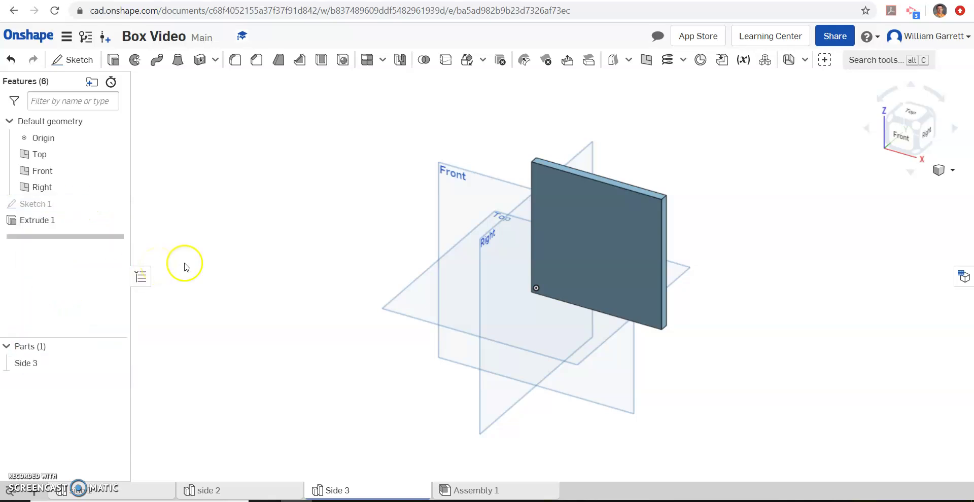
Step: Assign Basswood as the material of the Side 3 part
right_click(27, 364)
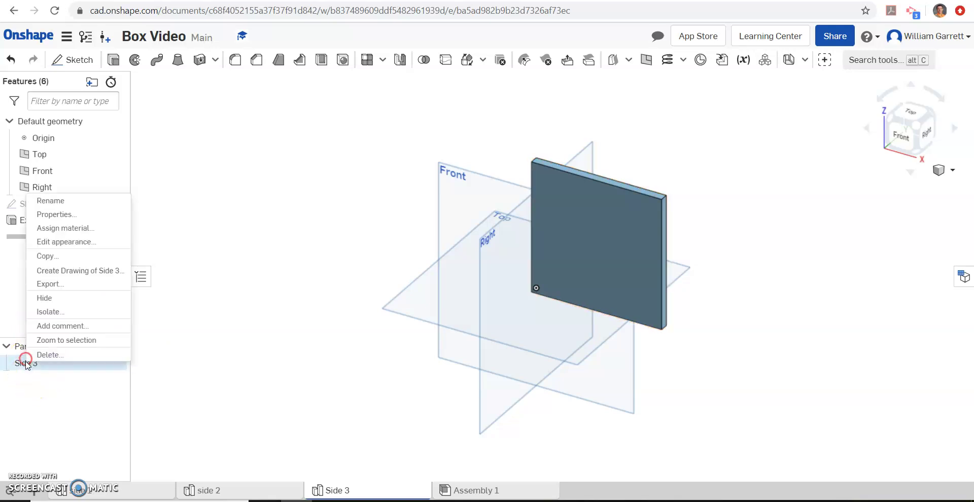
click(77, 230)
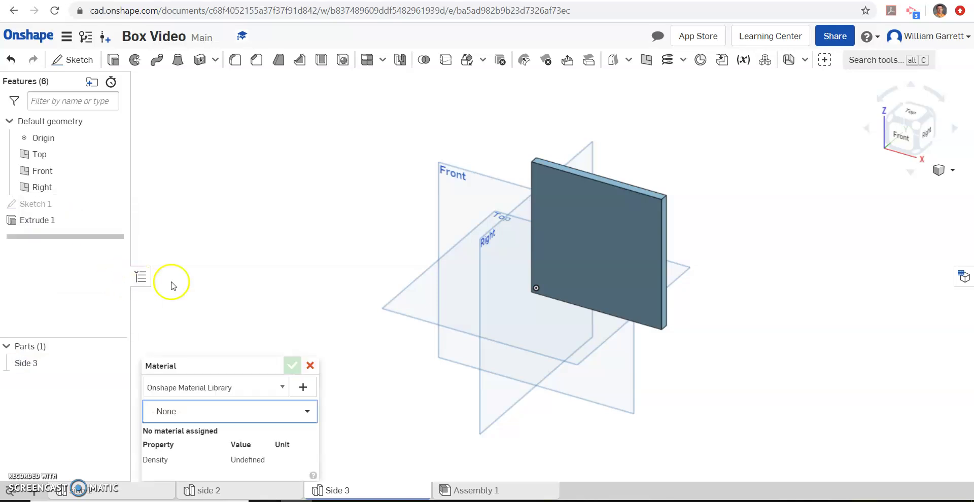
click(299, 410)
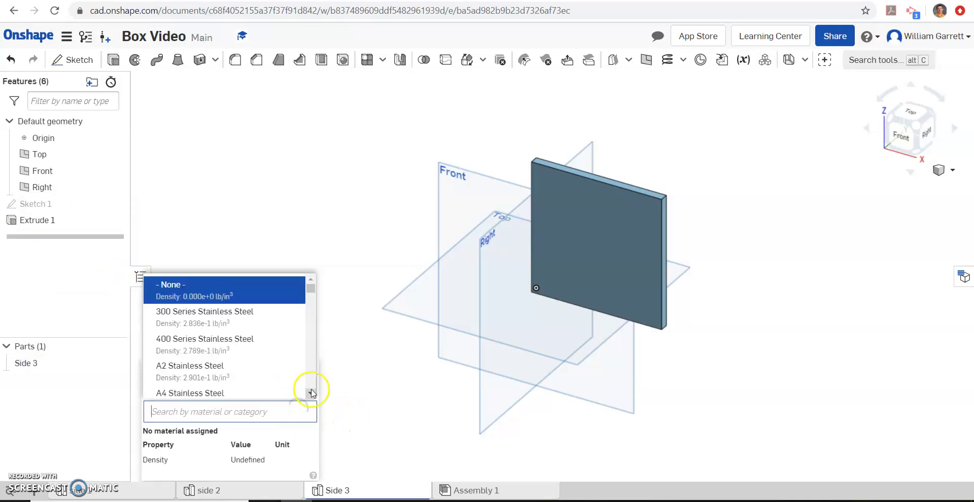
click(310, 385)
drag(310, 385, 311, 385)
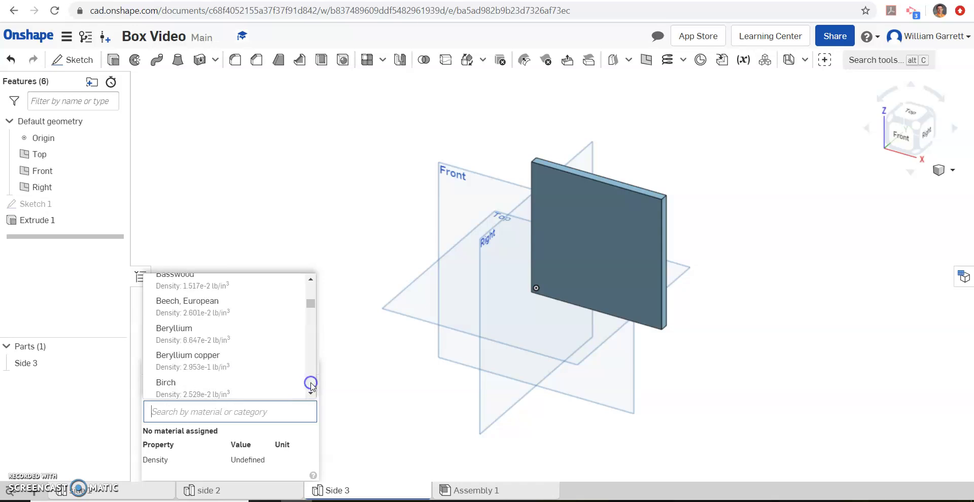
click(259, 287)
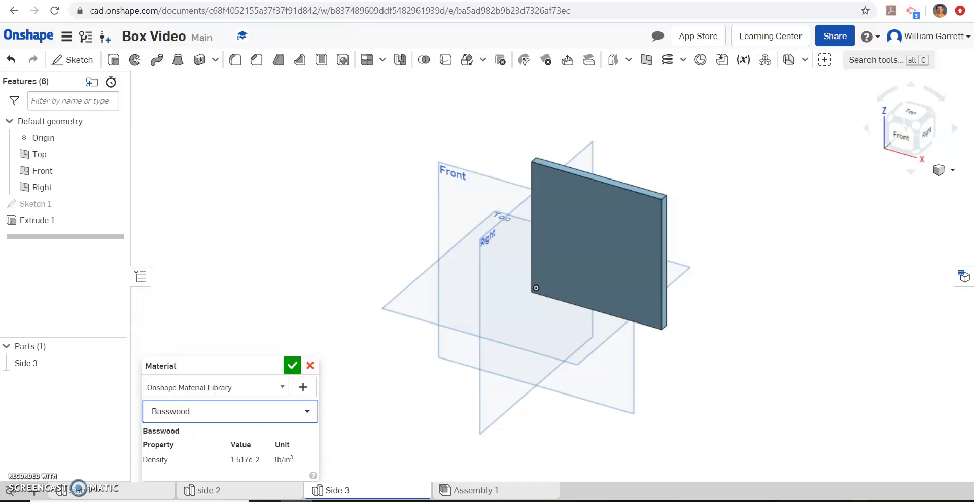
click(291, 366)
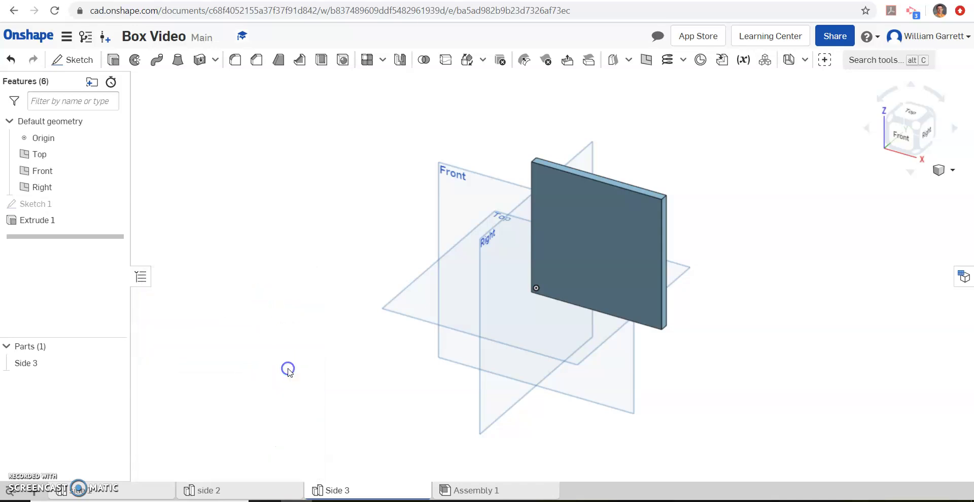
Step: Give the Side 3 part the orange appearance (E8922A)
right_click(32, 373)
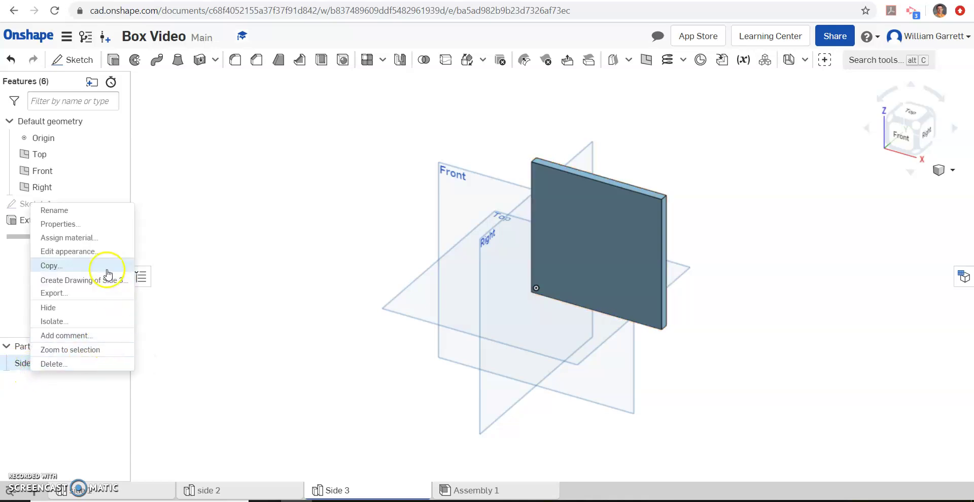
click(99, 251)
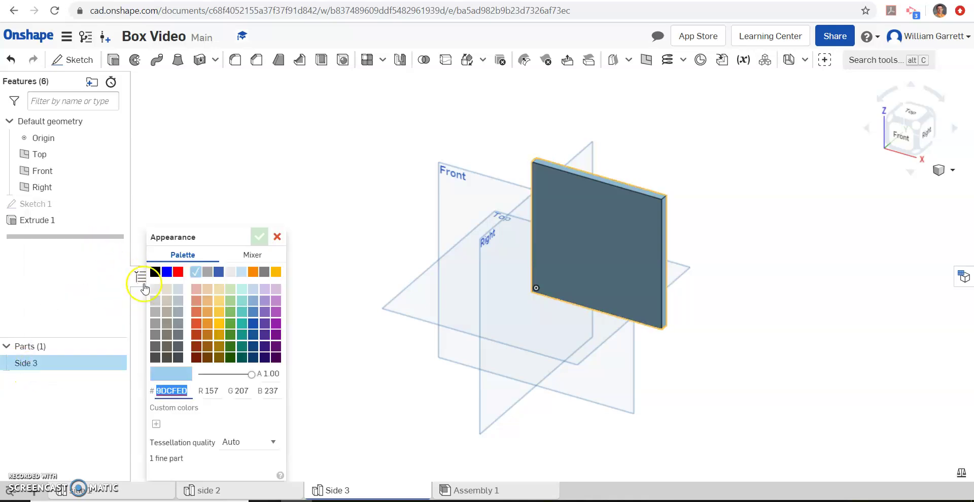
click(209, 325)
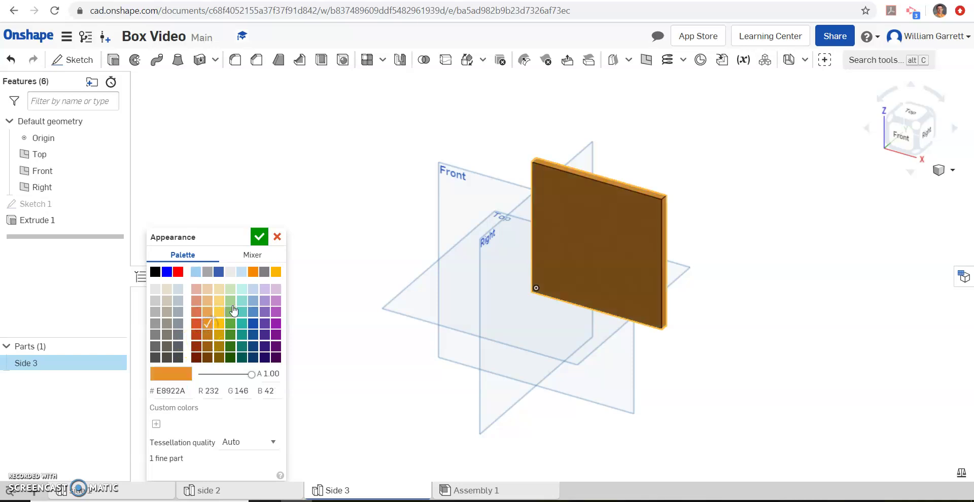
click(259, 237)
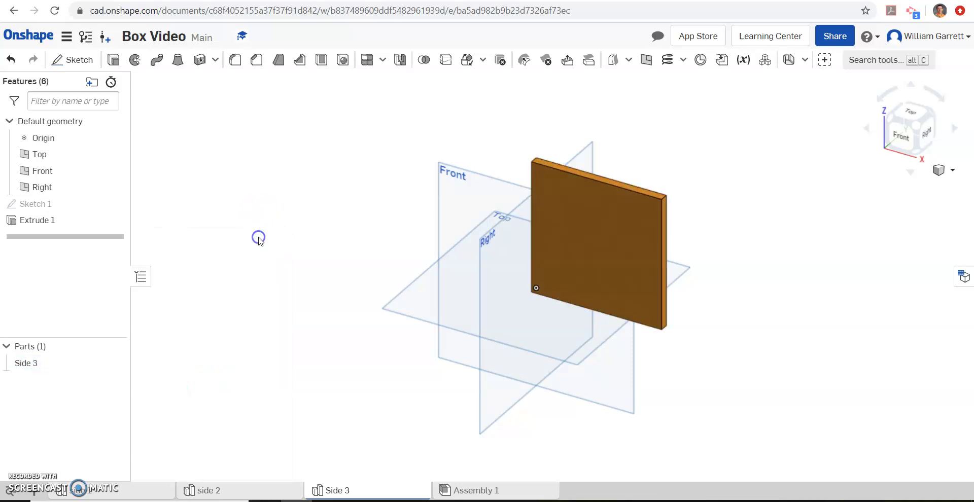